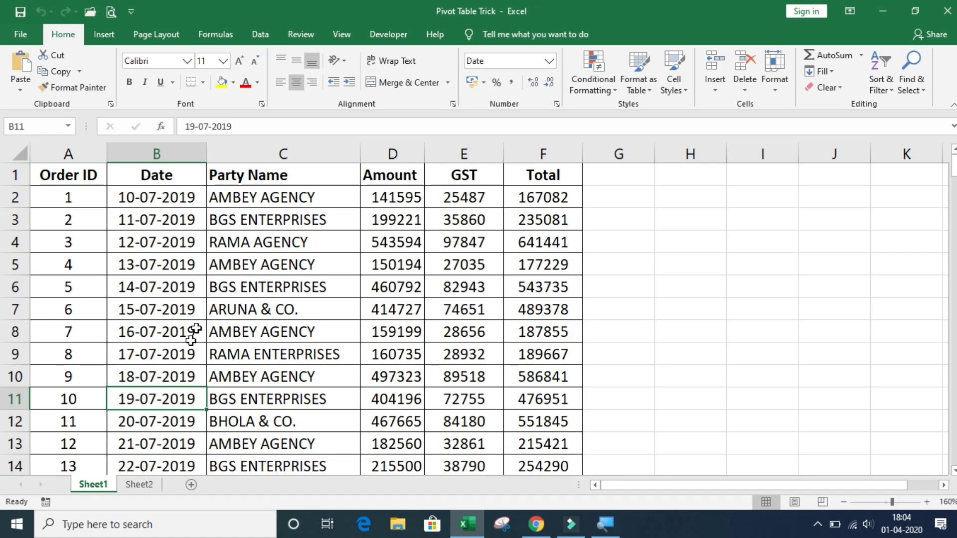
Look over Sheet2's item data, then select a cell inside Sheet1's order data
click(139, 484)
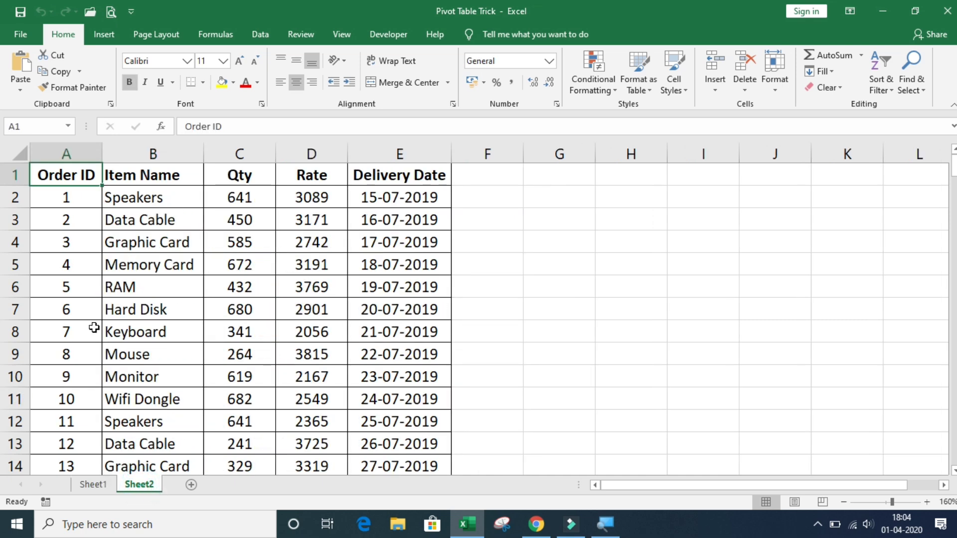
click(102, 486)
click(119, 323)
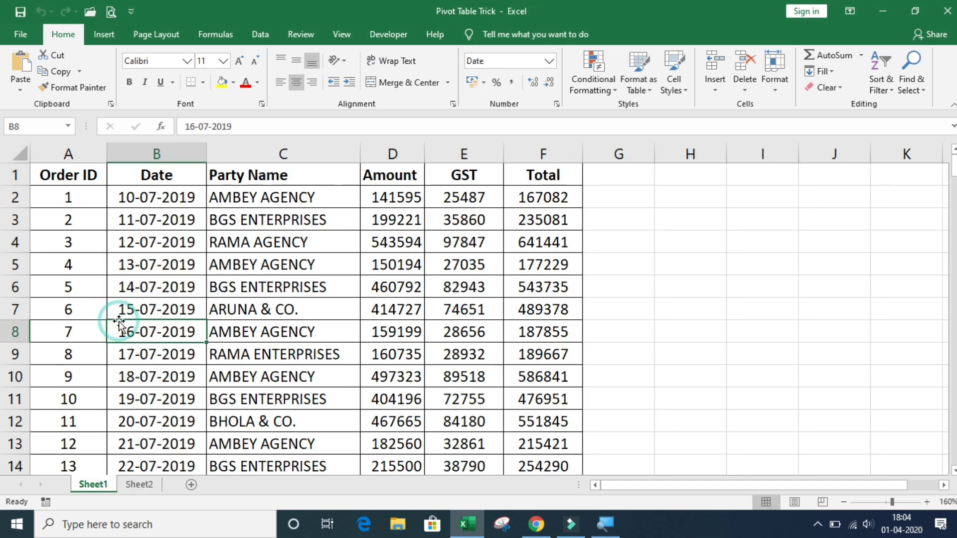
click(114, 221)
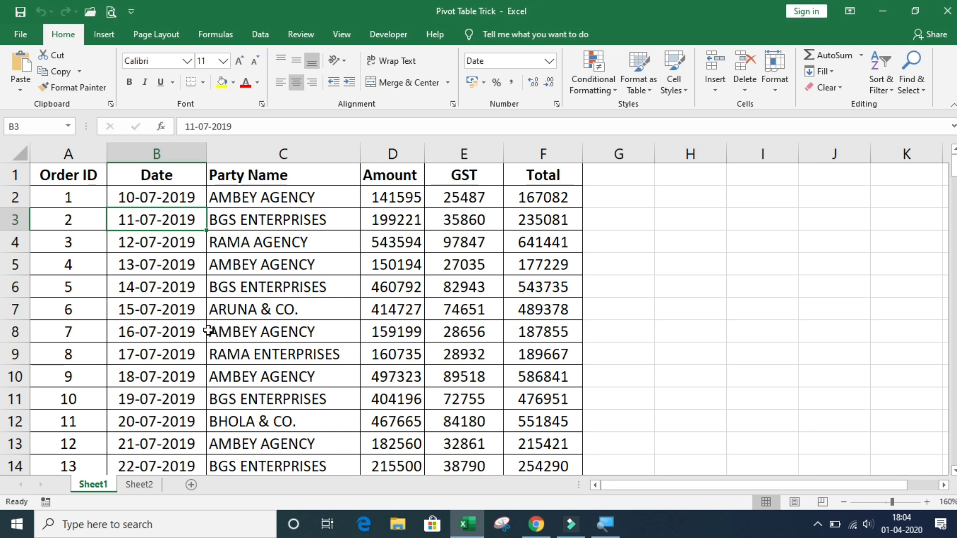
click(348, 327)
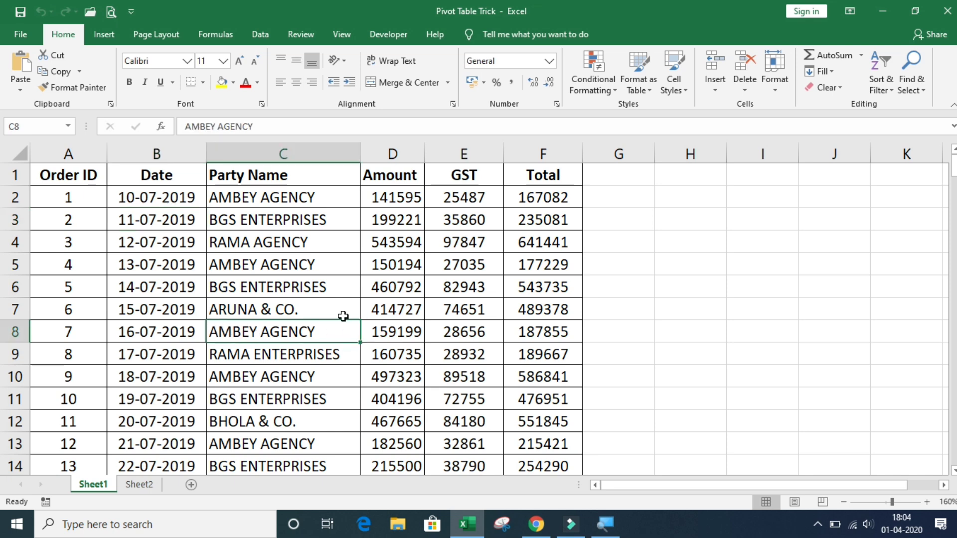
Make Sheet1's A1:F176 order range, with headers, a Light Yellow banded table, then view Sheet2's items
key(ctrl+t)
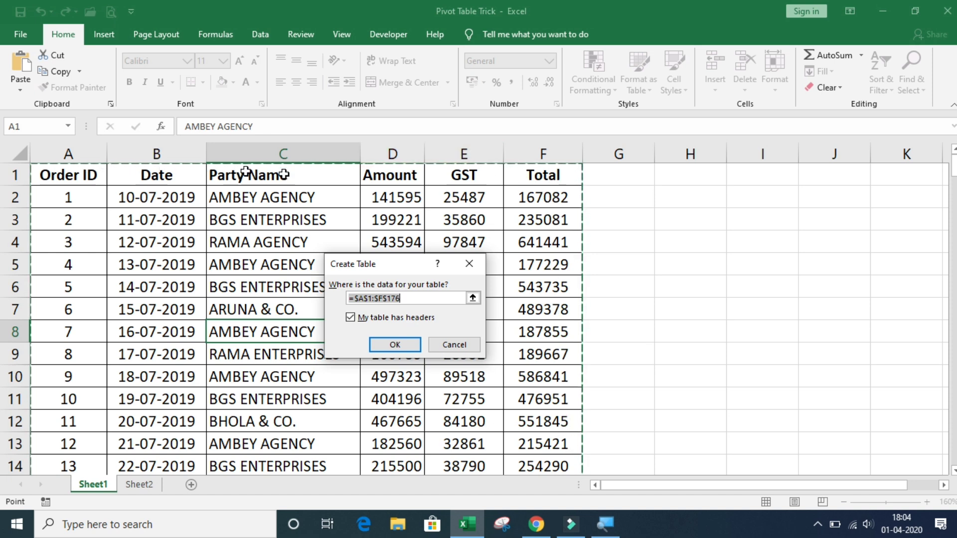
click(472, 298)
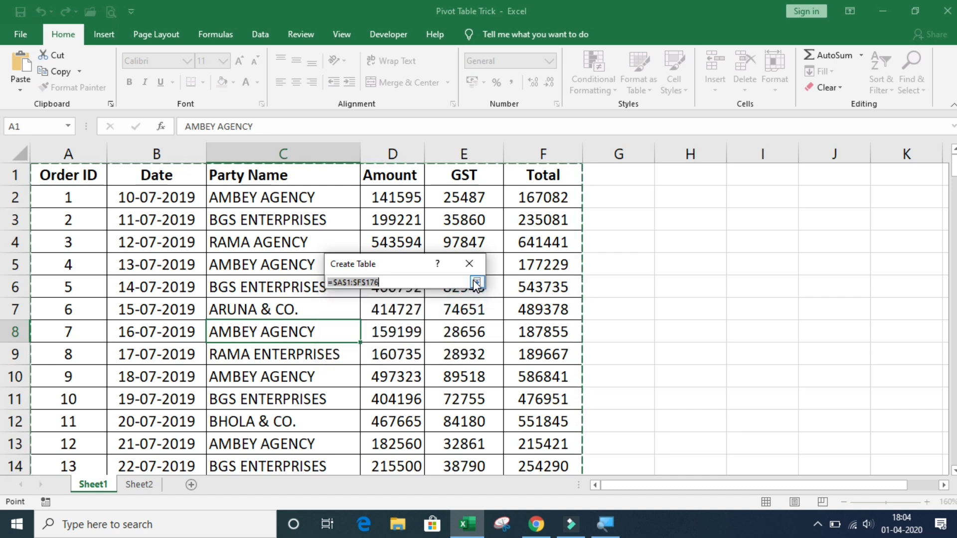
click(477, 282)
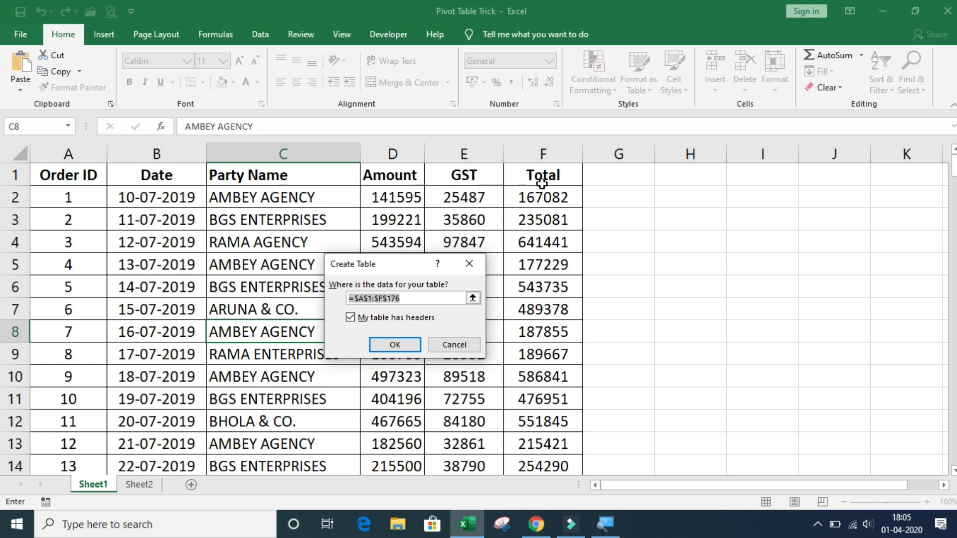
click(413, 347)
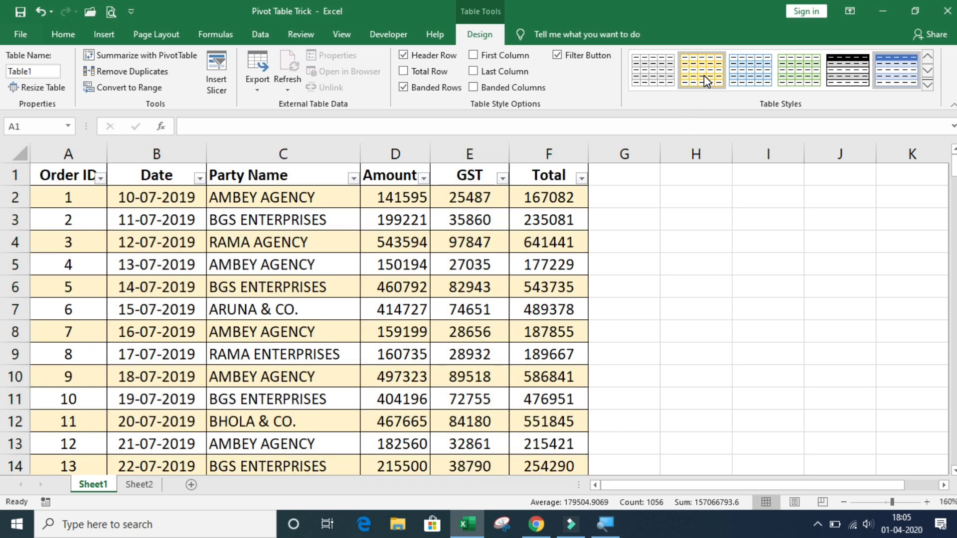
click(698, 76)
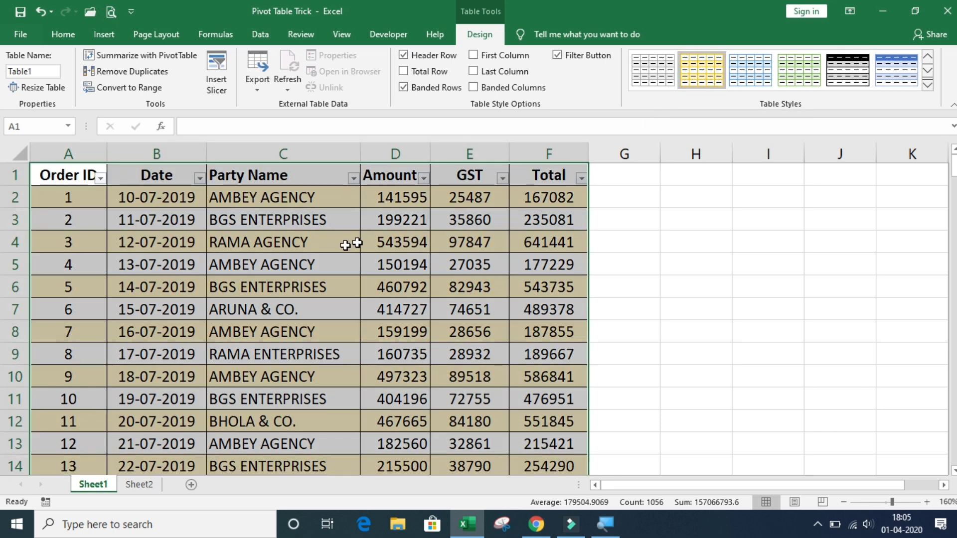
click(312, 247)
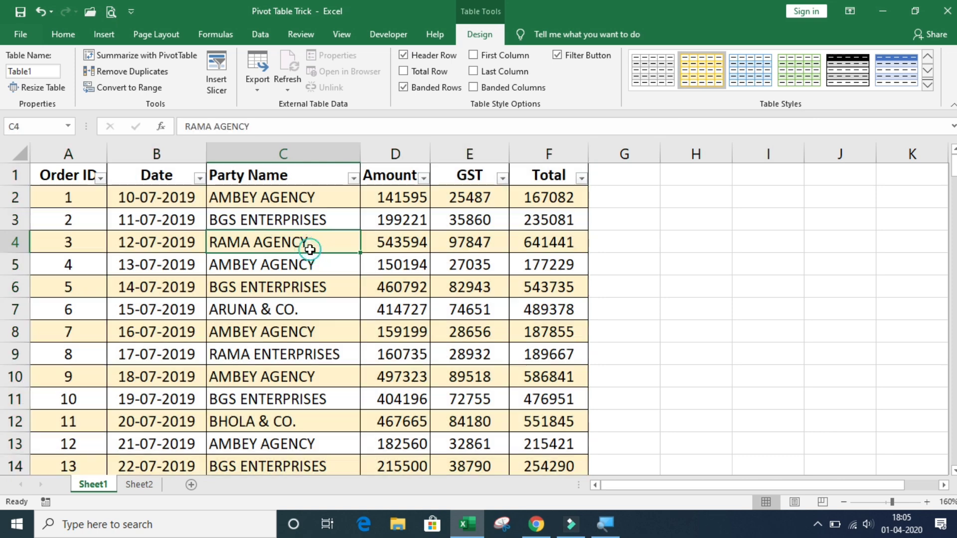
click(139, 484)
click(136, 246)
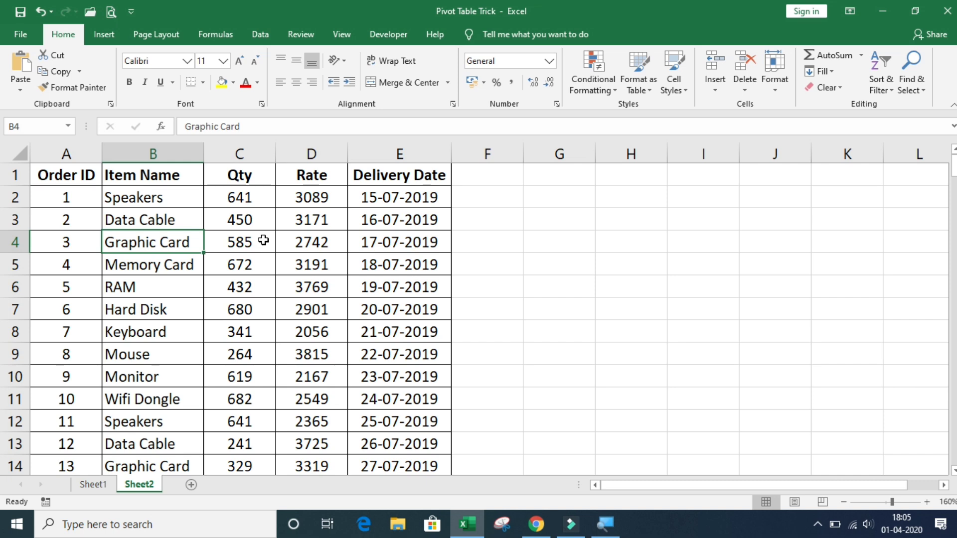
Convert Sheet2's item list into a table, verify its name is Table2, and go back to Sheet1
key(ctrl+t)
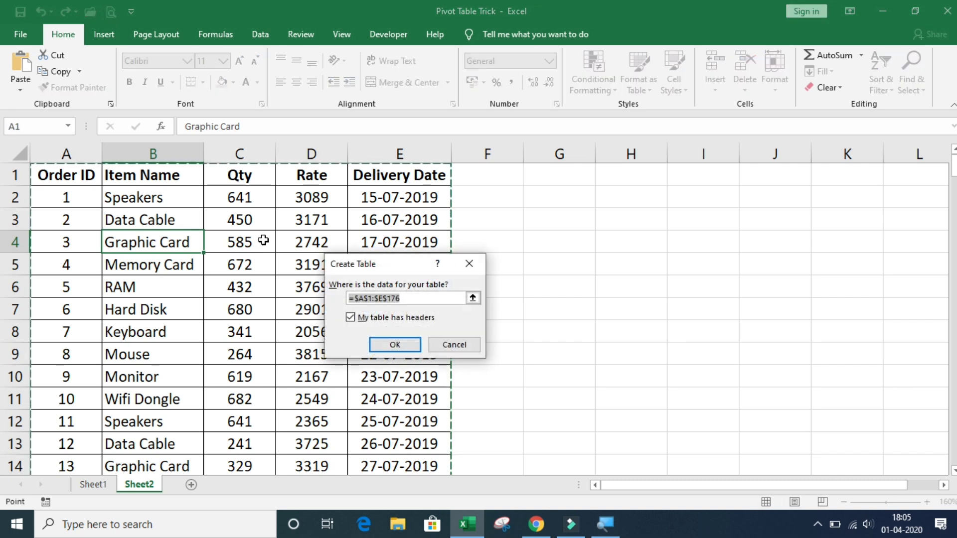
click(411, 349)
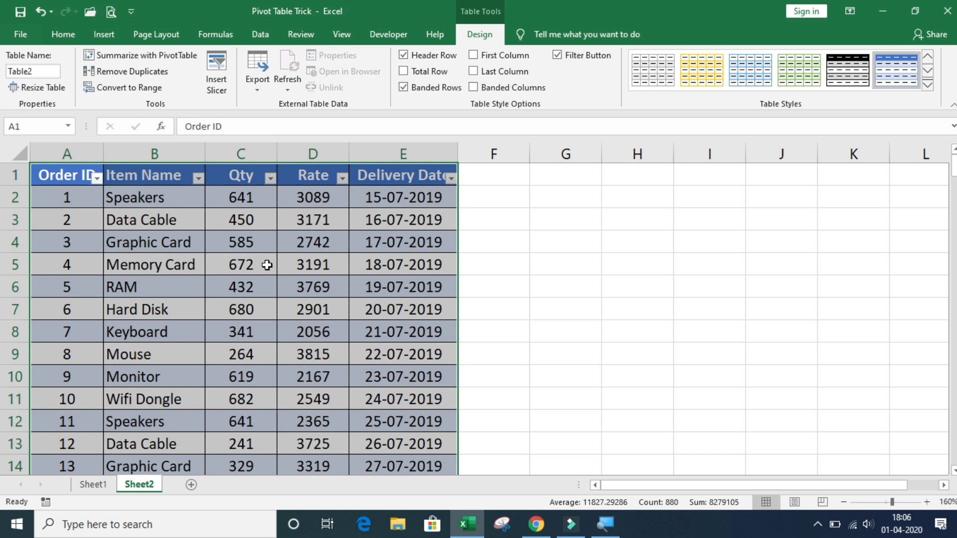
click(469, 37)
click(40, 71)
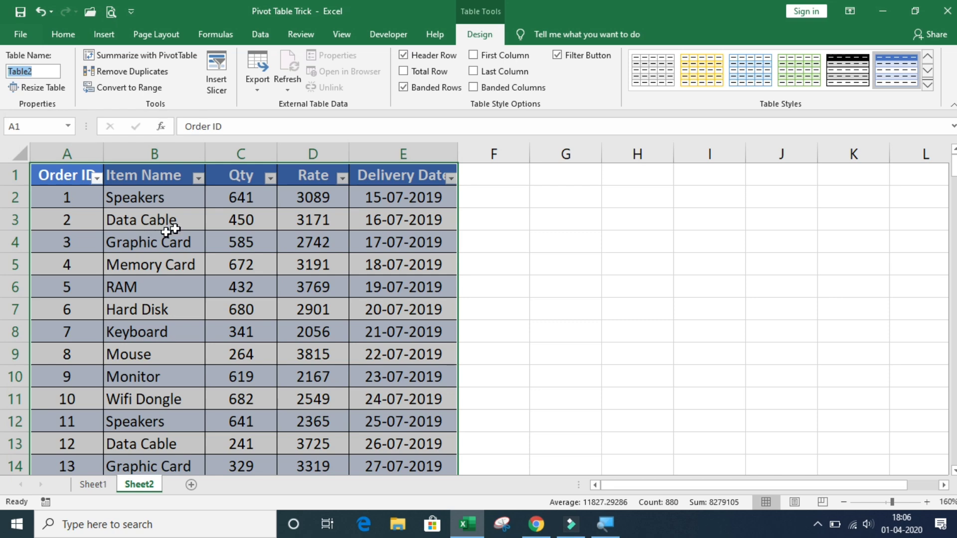
click(187, 250)
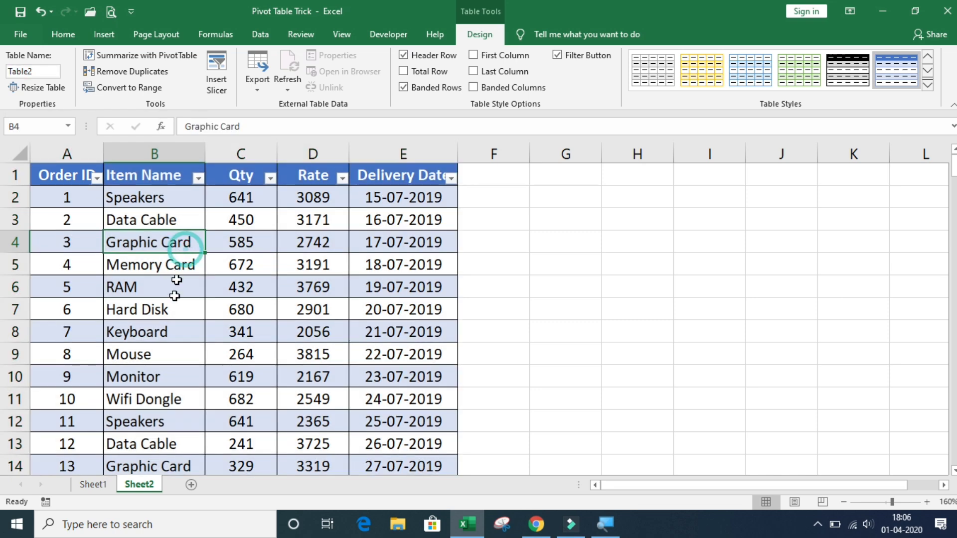
click(92, 485)
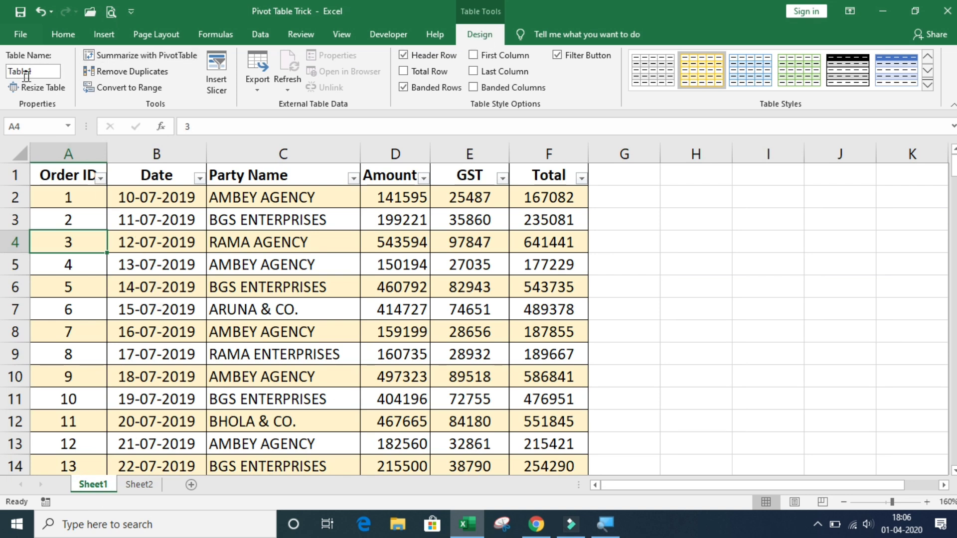
Confirm the Sheet1 order table is named Table1
click(48, 73)
click(47, 73)
scroll(204, 275, down, 1)
click(156, 220)
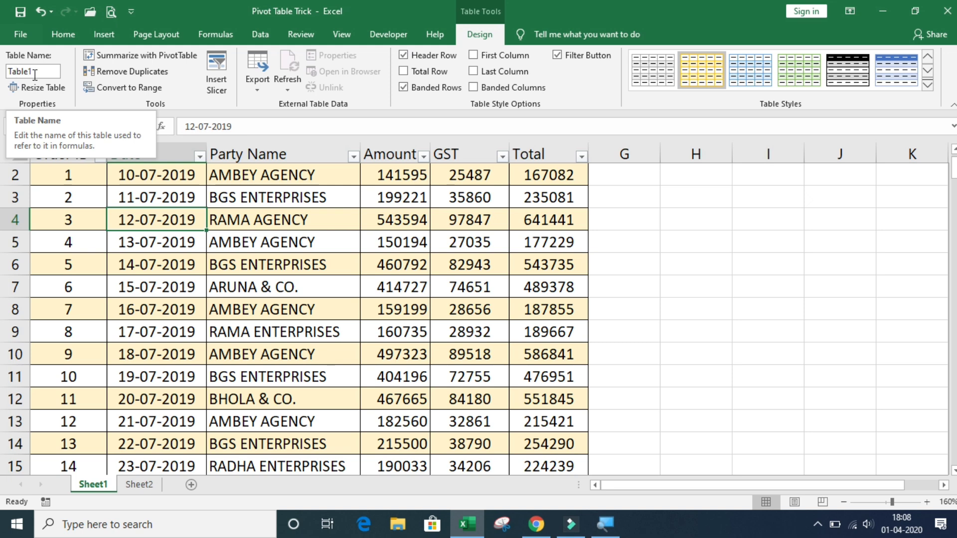
drag(41, 73, 10, 71)
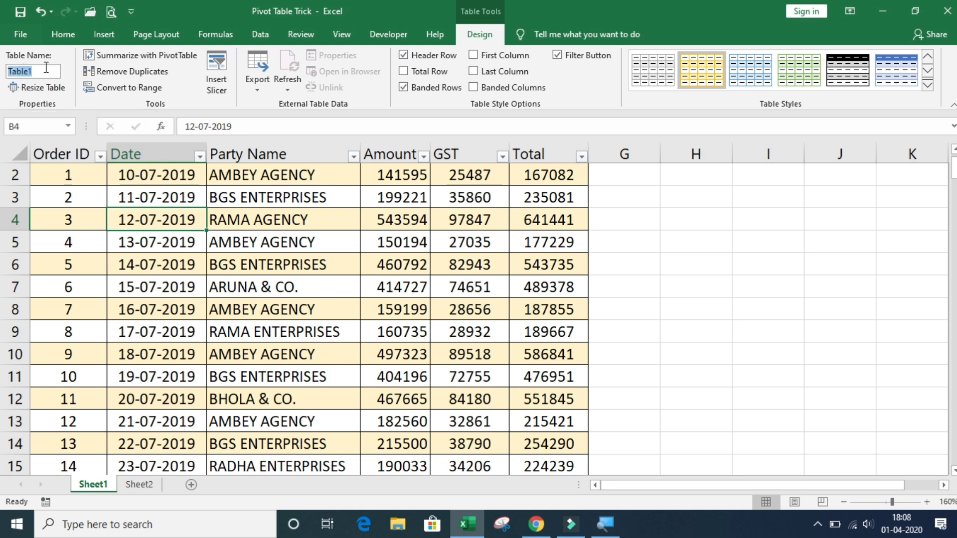
click(171, 227)
Insert a PivotTable from Table1 on a new worksheet, adding the data to the Data Model
click(110, 38)
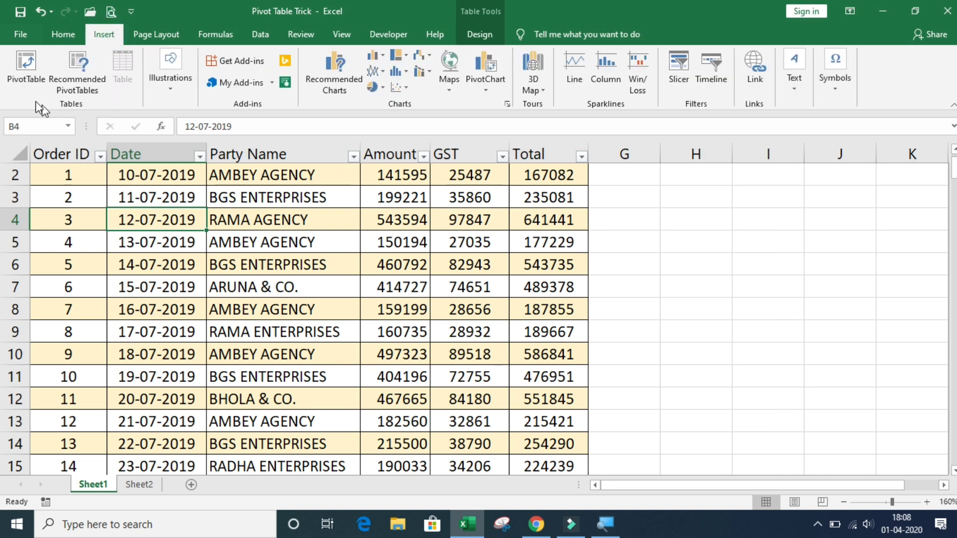
click(26, 59)
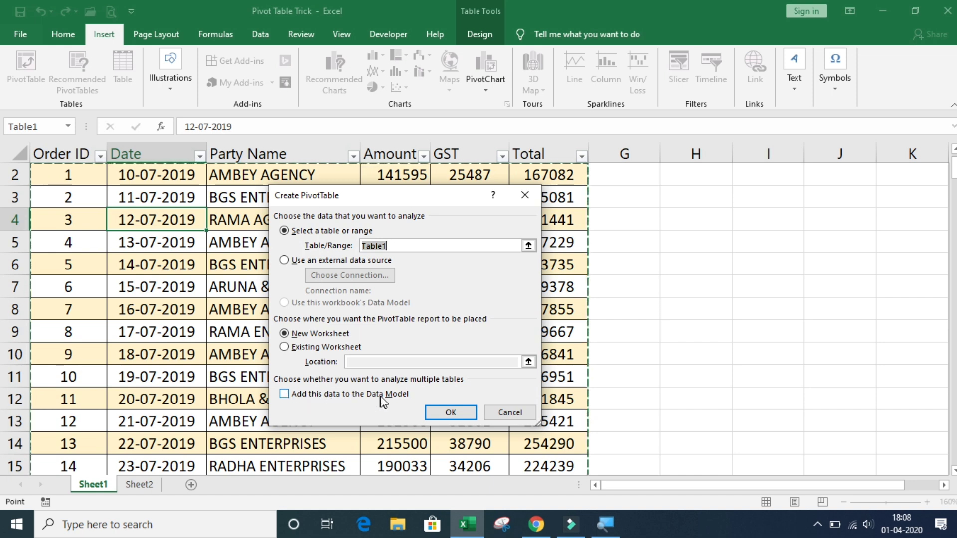
click(285, 394)
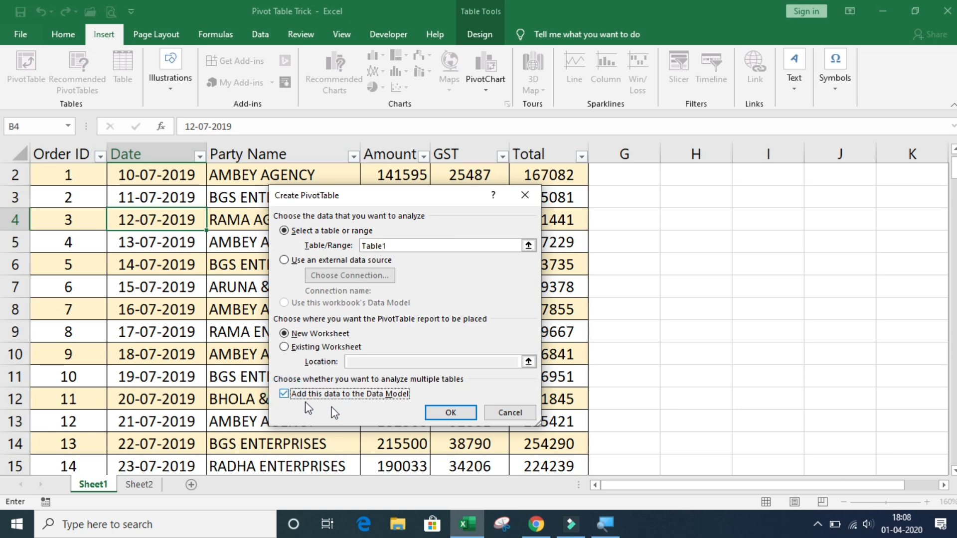
click(467, 413)
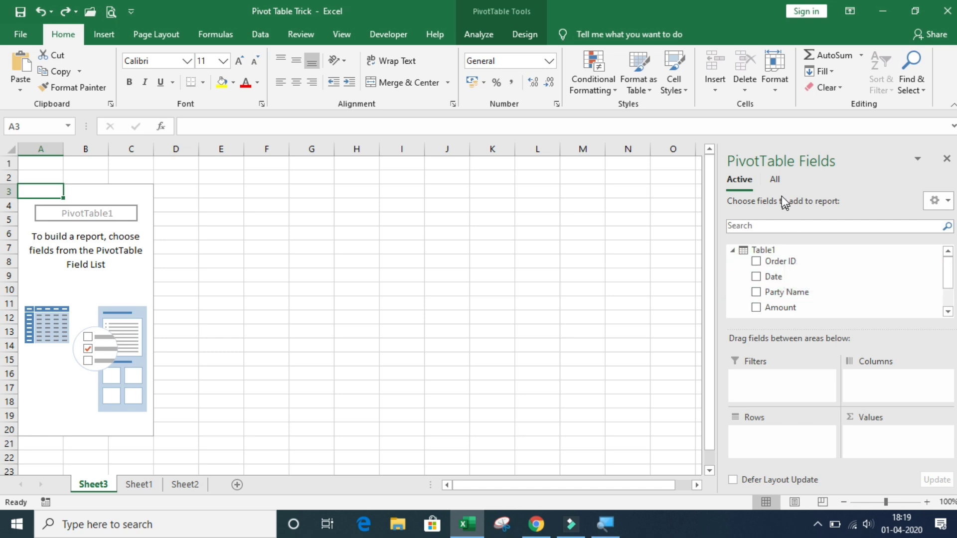
Show Table1's fields and sum Amount by Party Name, giving a Grand Total of 63303546
click(776, 181)
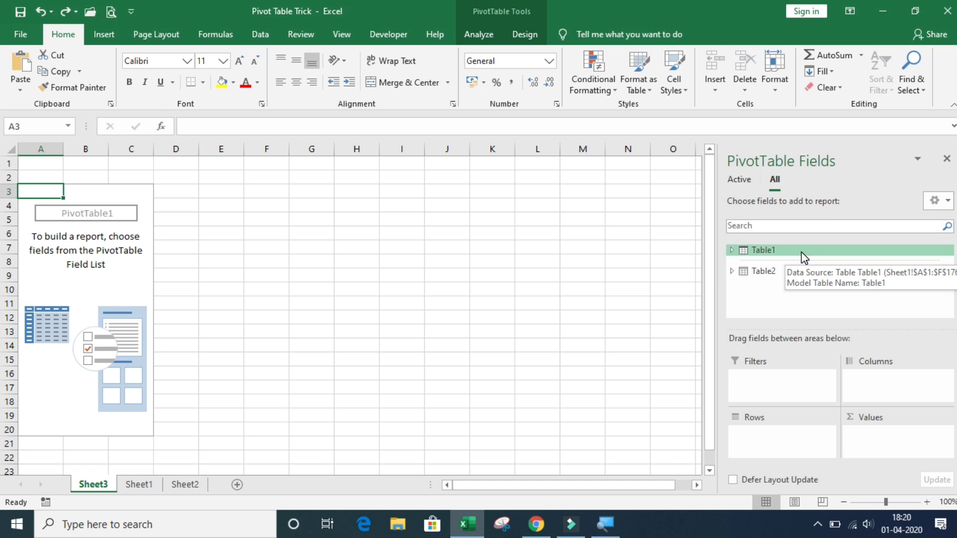
click(740, 181)
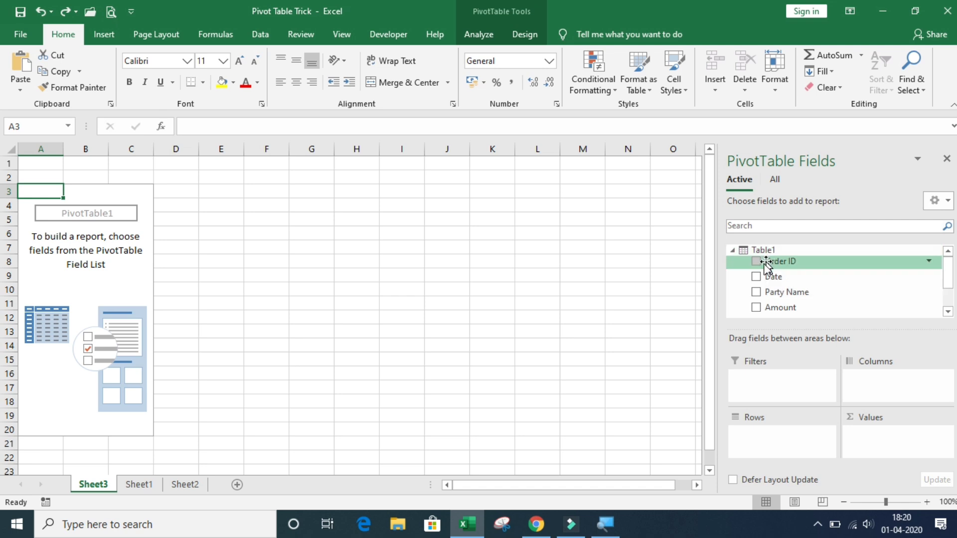
click(756, 292)
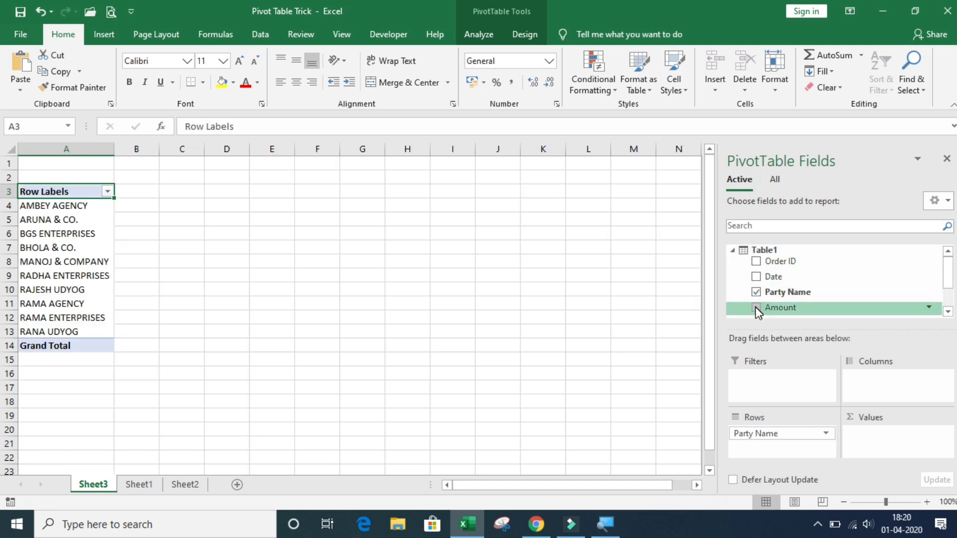
click(756, 307)
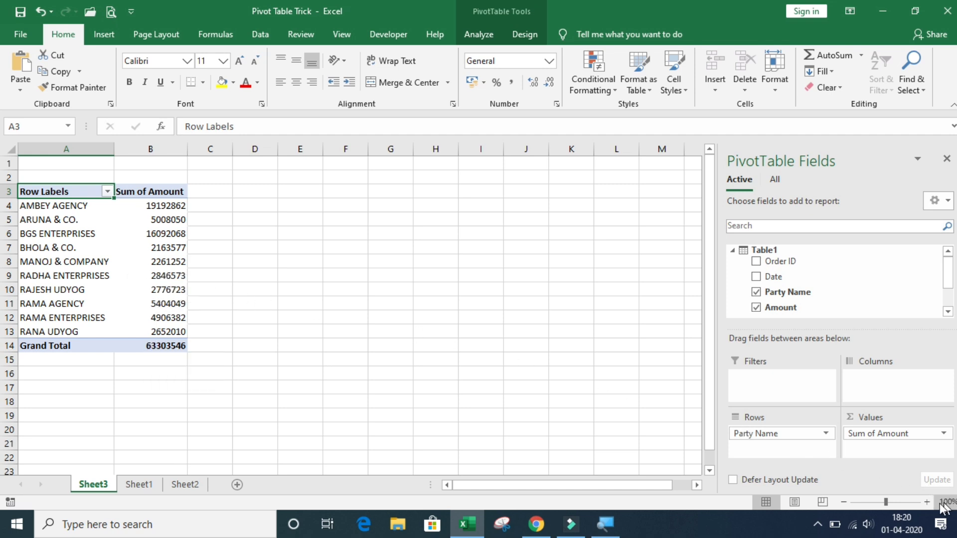
ctrl+scroll(944, 498, up, 3)
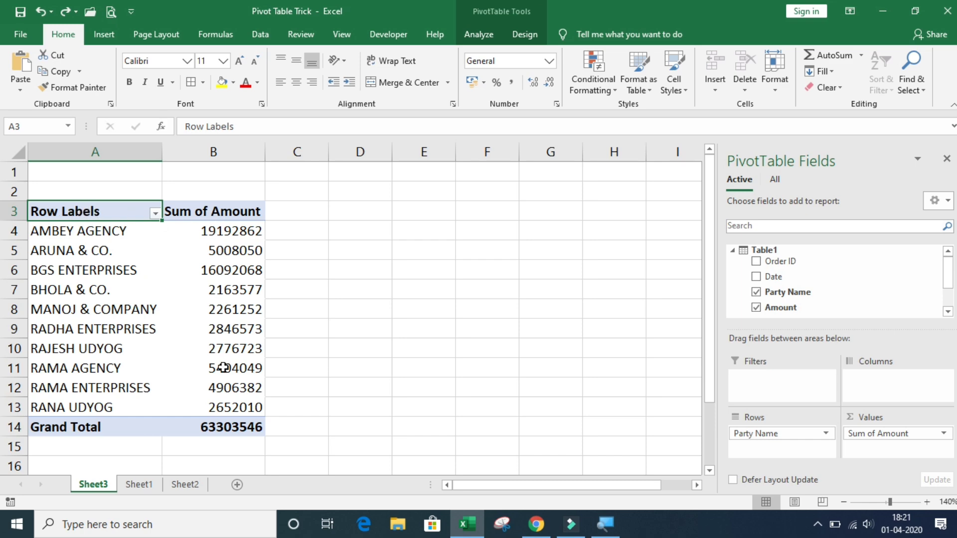
key(ctrl+a)
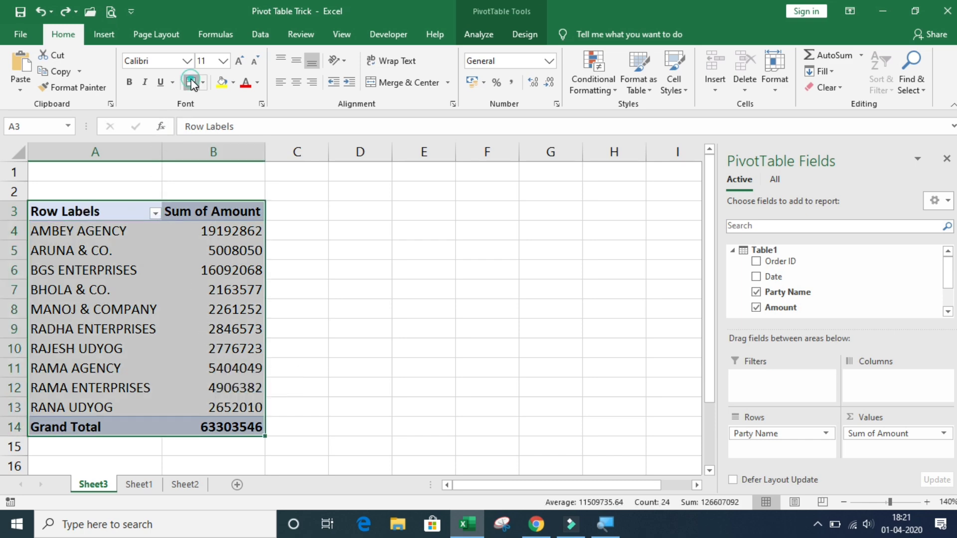
click(199, 254)
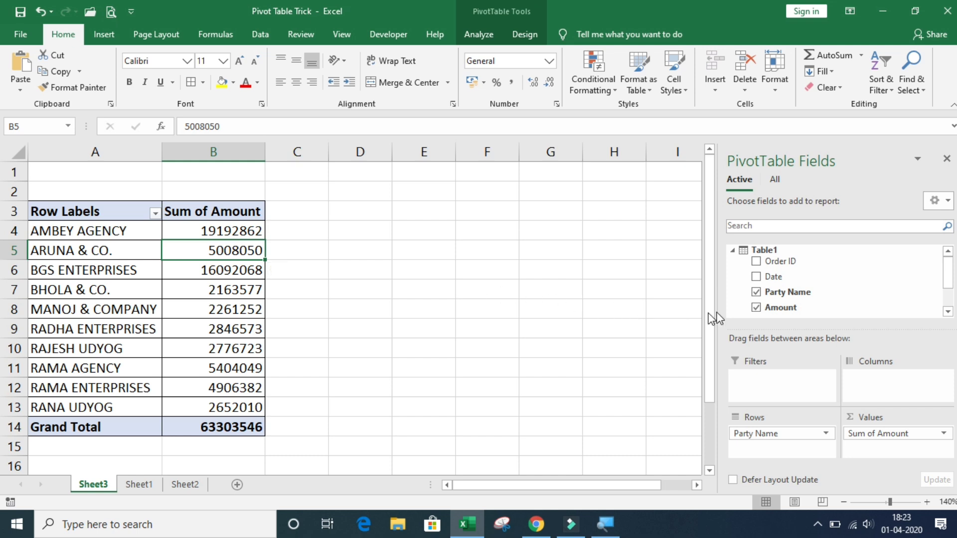
Remove Party Name and Amount, and add Table2's fields to the active field list
click(755, 293)
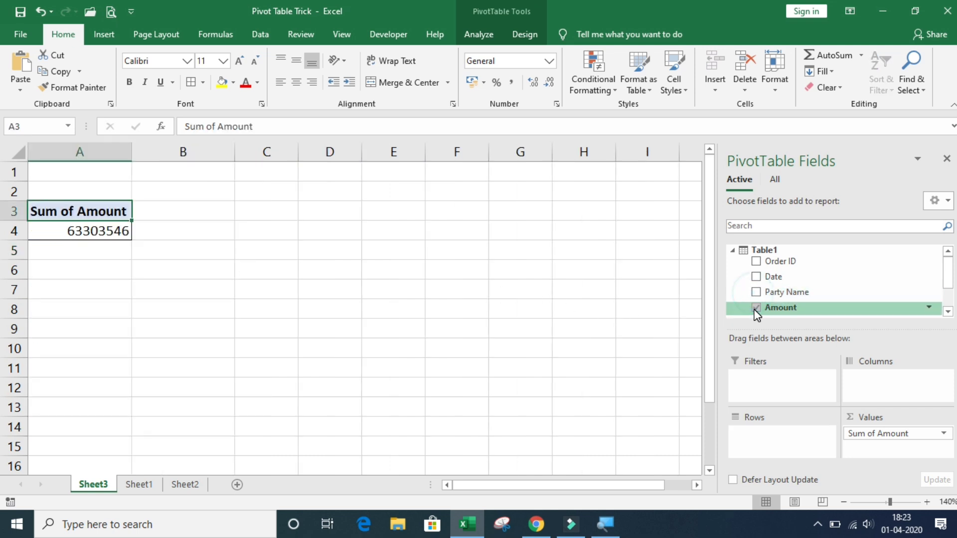
click(756, 308)
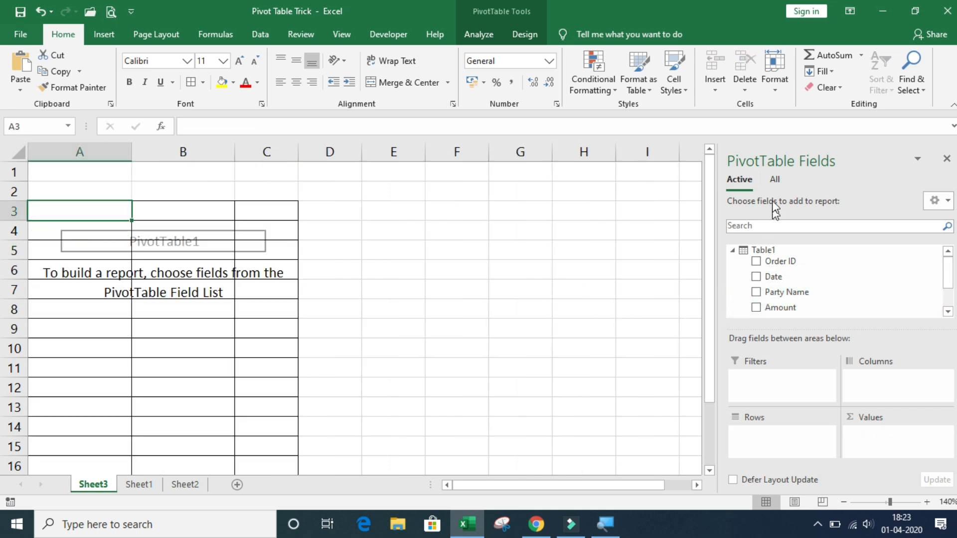
click(774, 180)
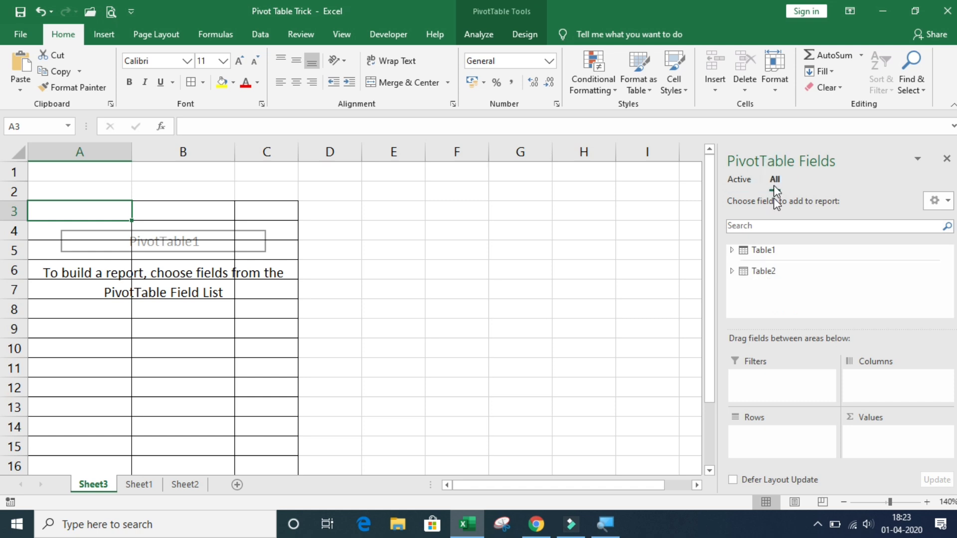
mouse_move(775, 272)
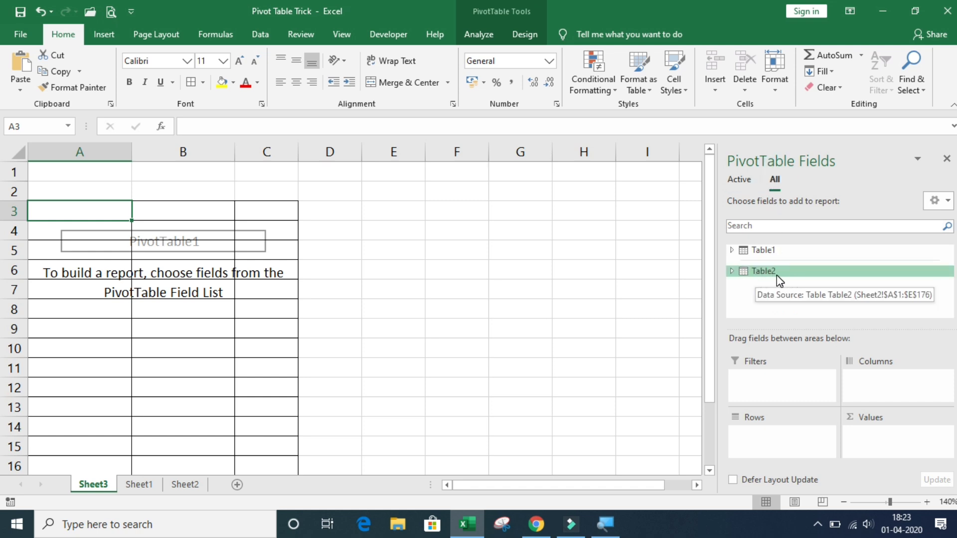
right_click(795, 273)
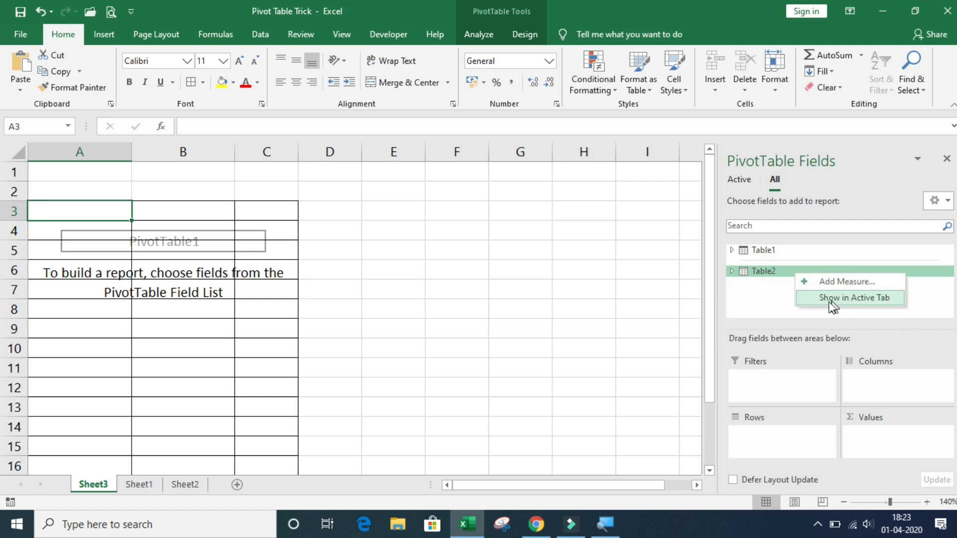
click(897, 298)
click(741, 181)
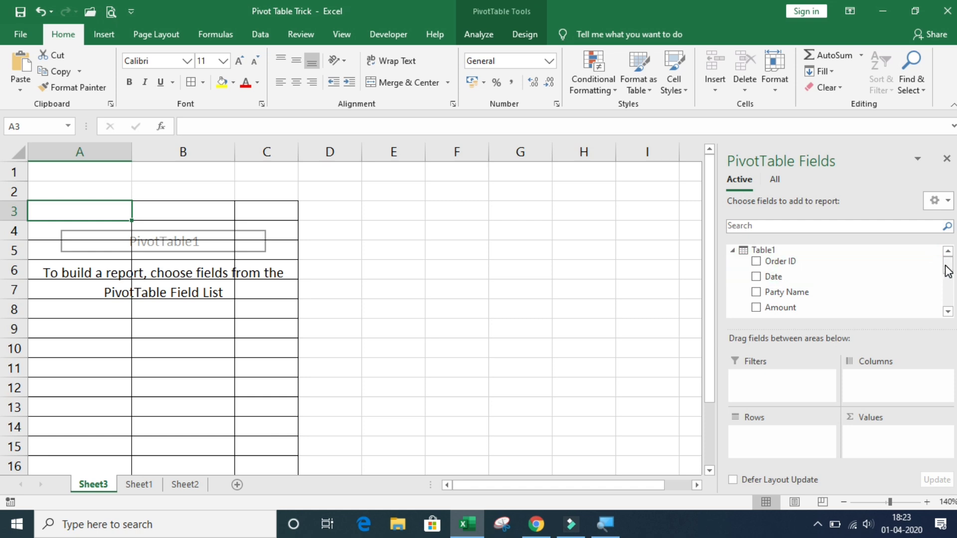
Sum Qty by Table2's Item Name, giving a Grand Total of 82850
drag(947, 271, 950, 294)
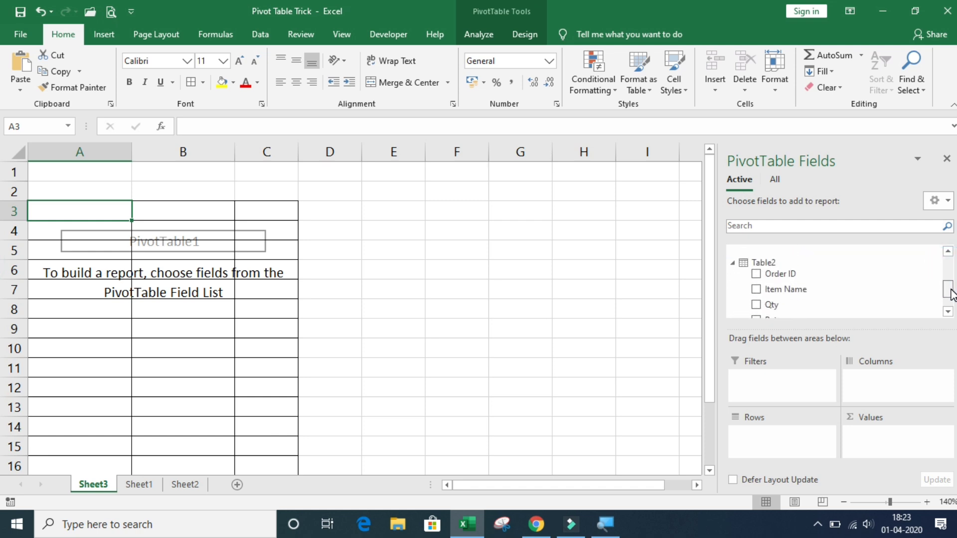
click(753, 288)
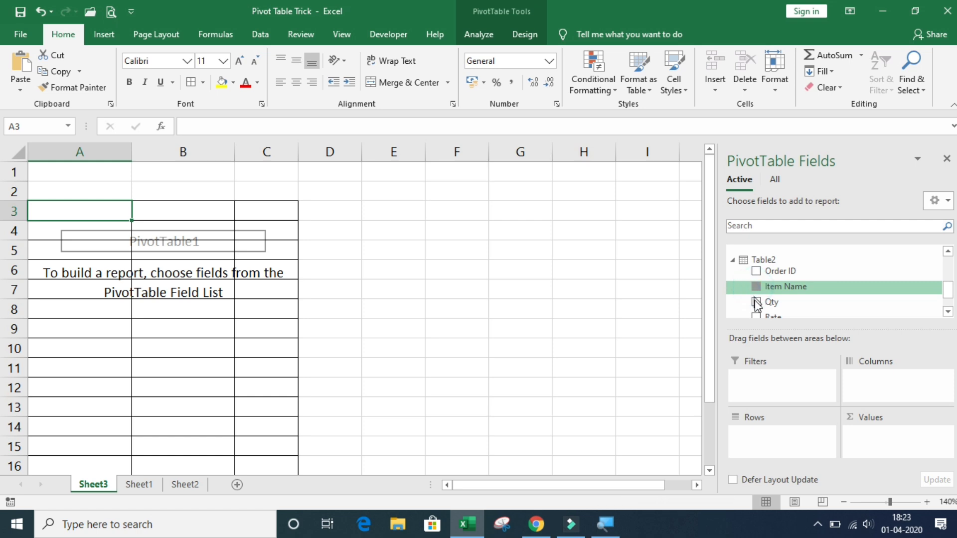
click(756, 304)
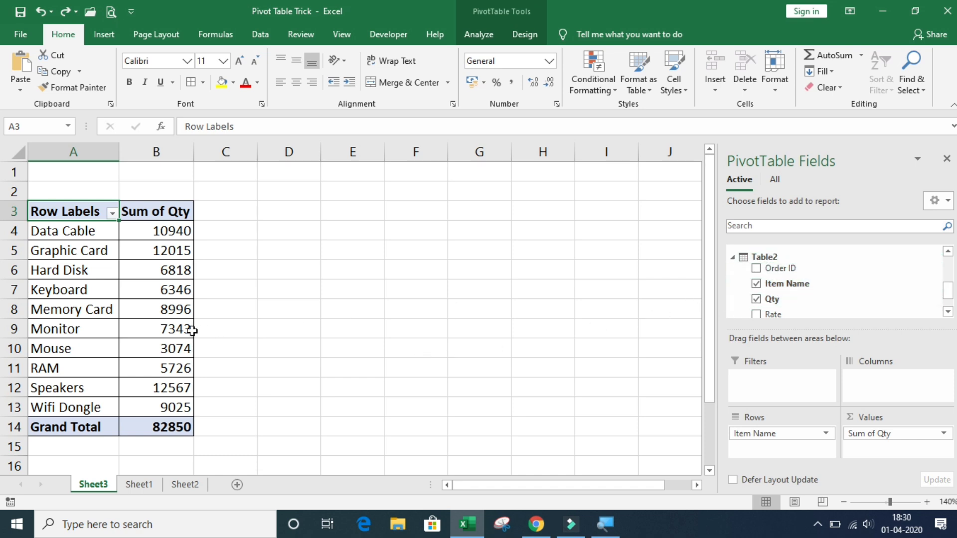
click(947, 252)
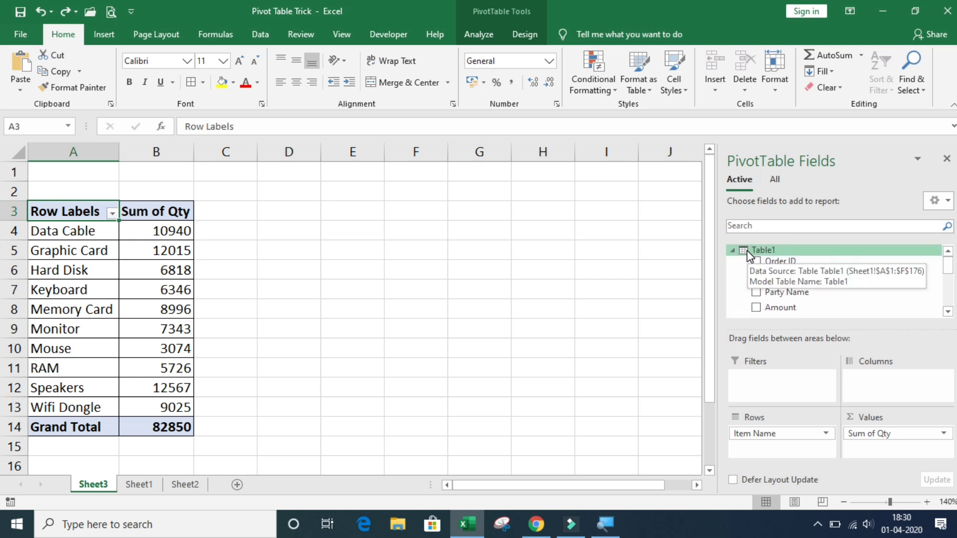
mouse_move(780, 307)
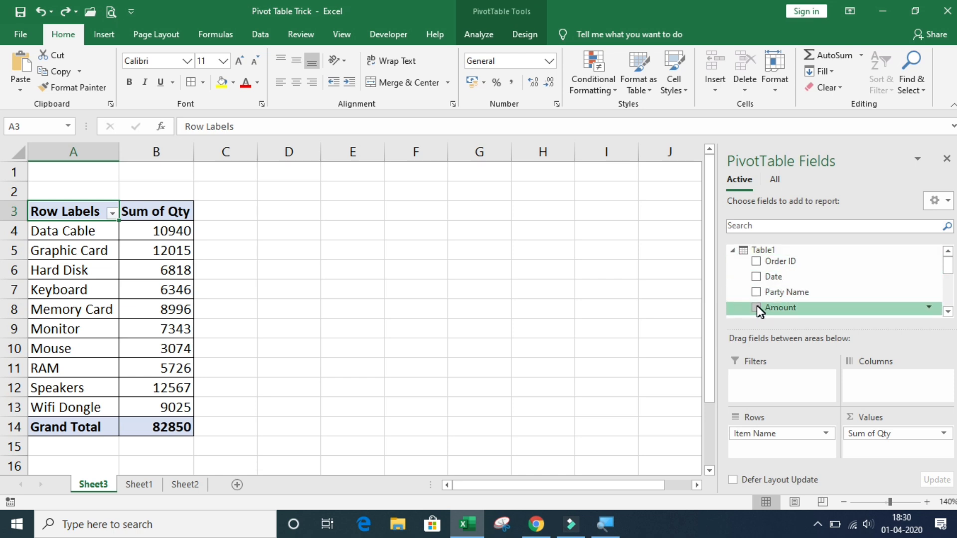
Add Table1's Amount as Sum of Amount and inspect its repeated 63303546 values
click(756, 307)
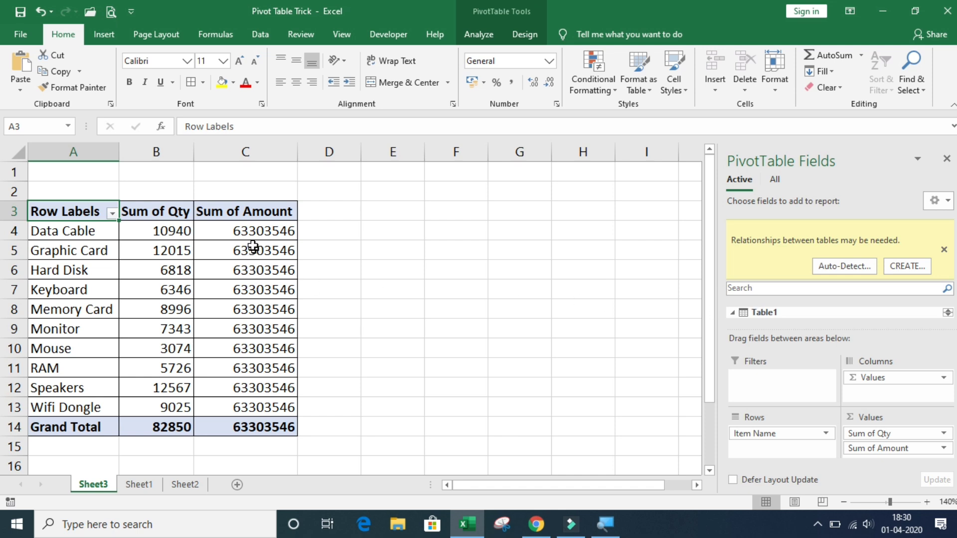
click(244, 239)
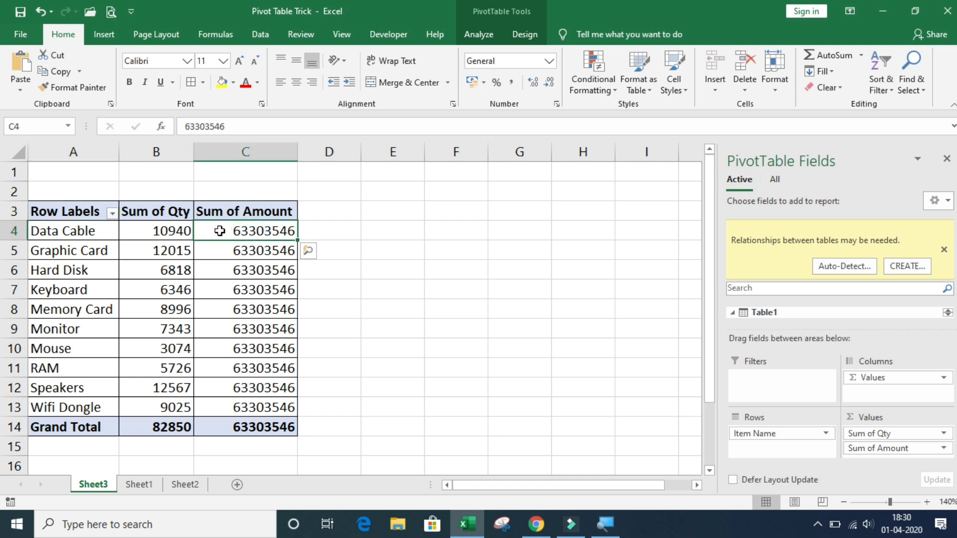
drag(219, 234, 213, 412)
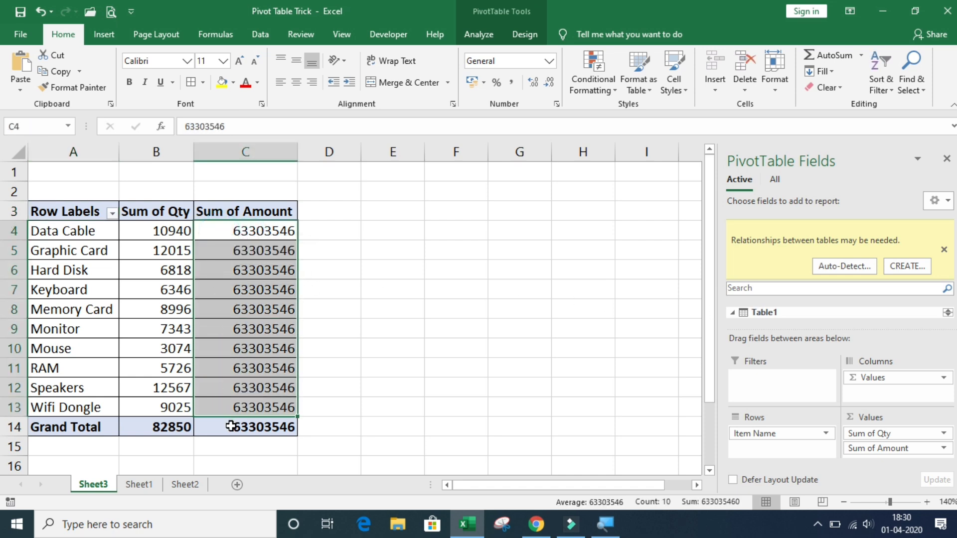
click(231, 426)
drag(229, 239, 227, 426)
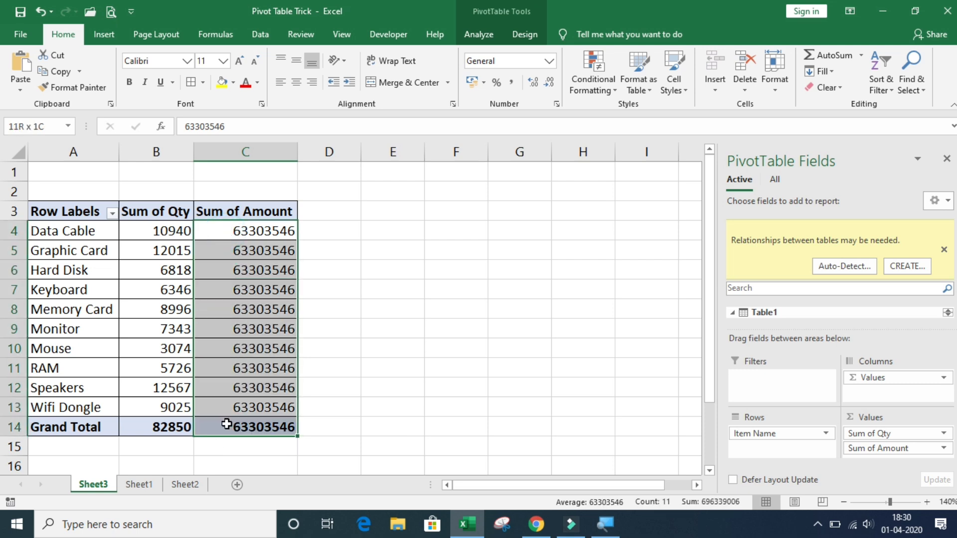
click(223, 239)
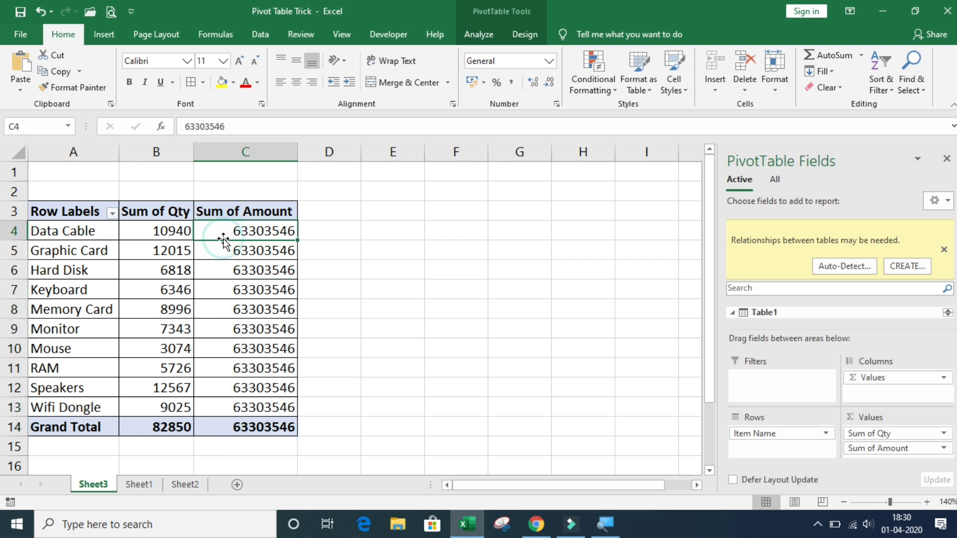
click(217, 252)
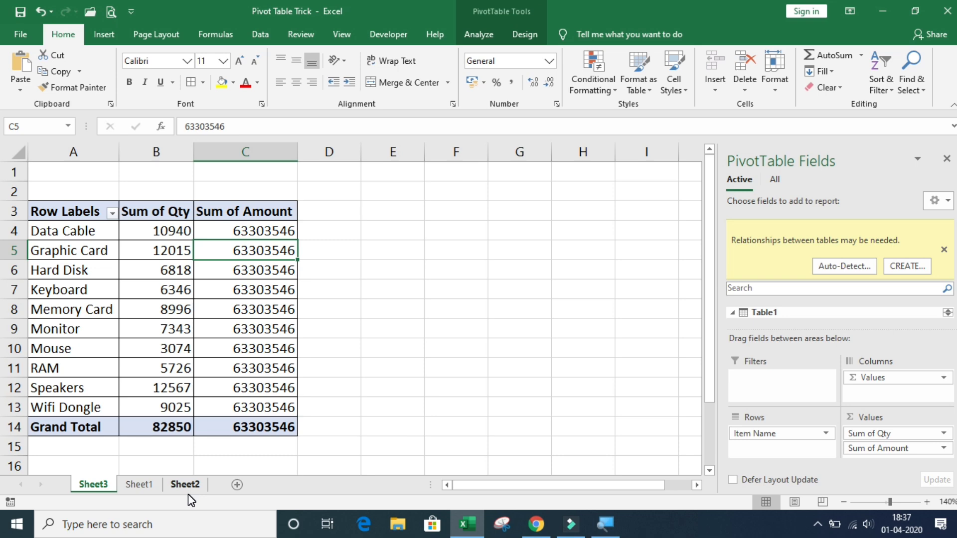
click(139, 485)
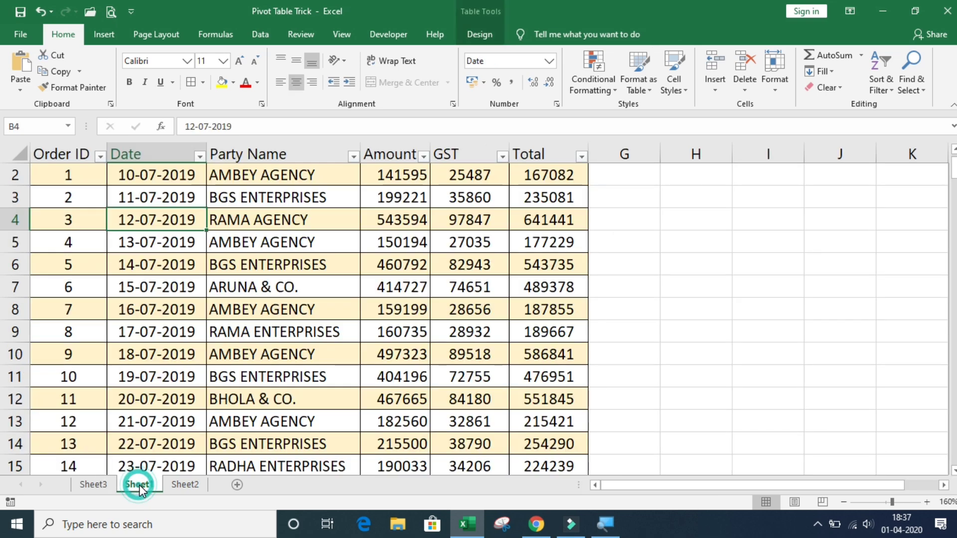
click(181, 484)
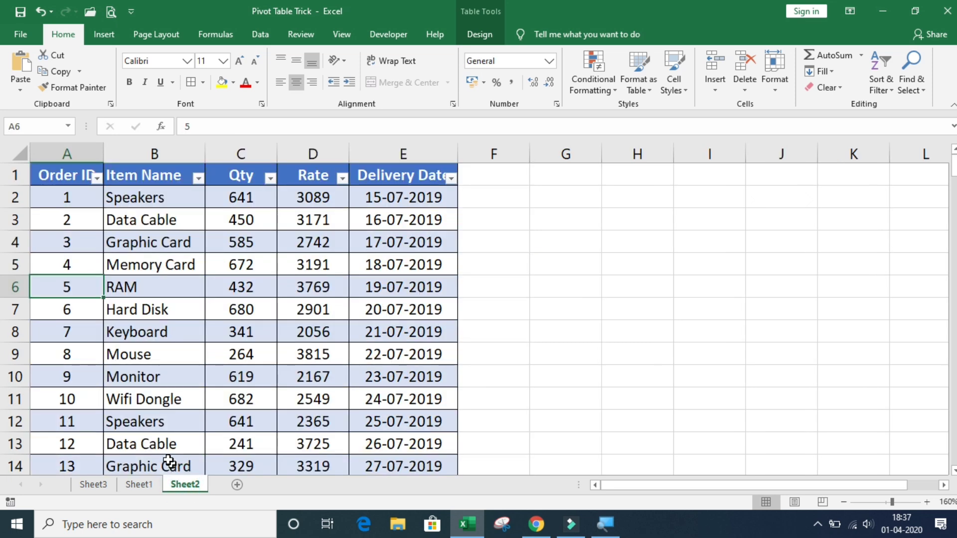
click(143, 485)
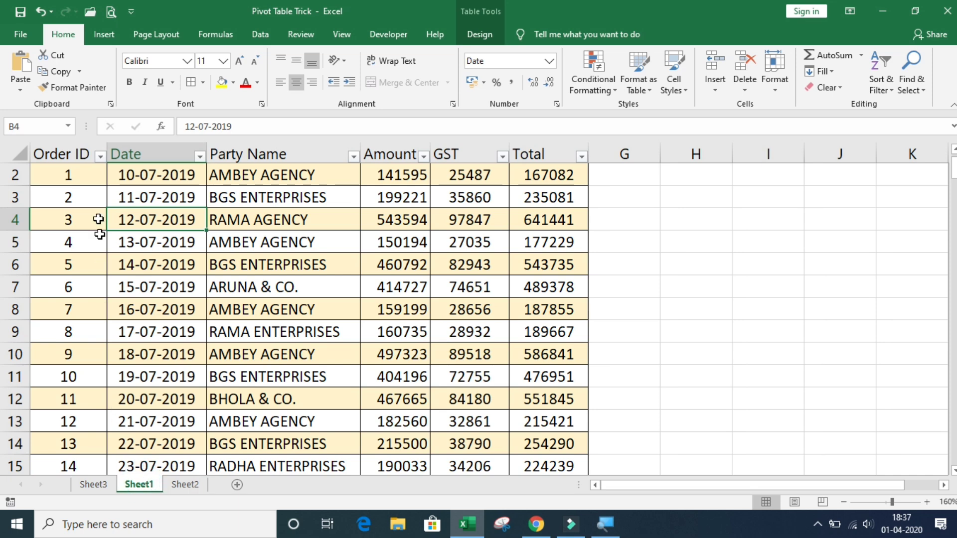
click(76, 148)
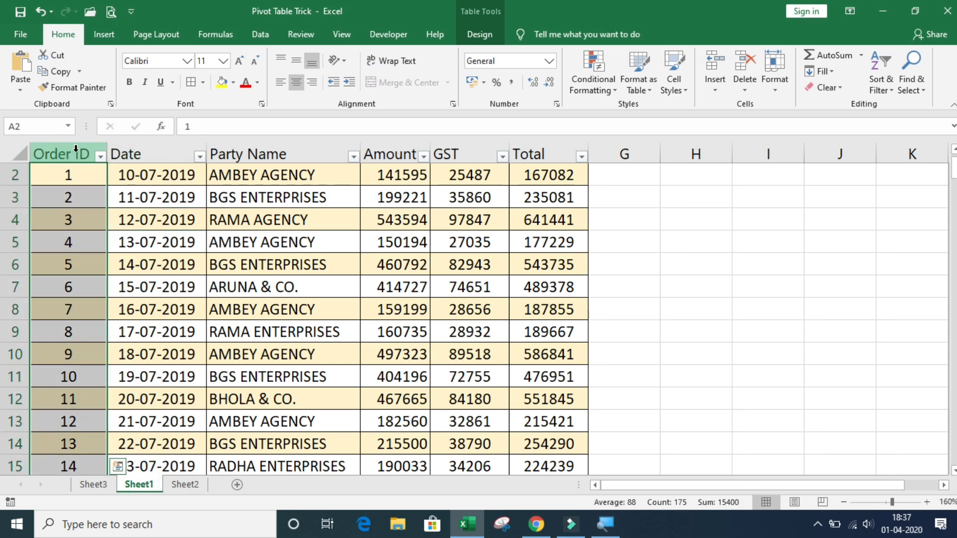
click(184, 484)
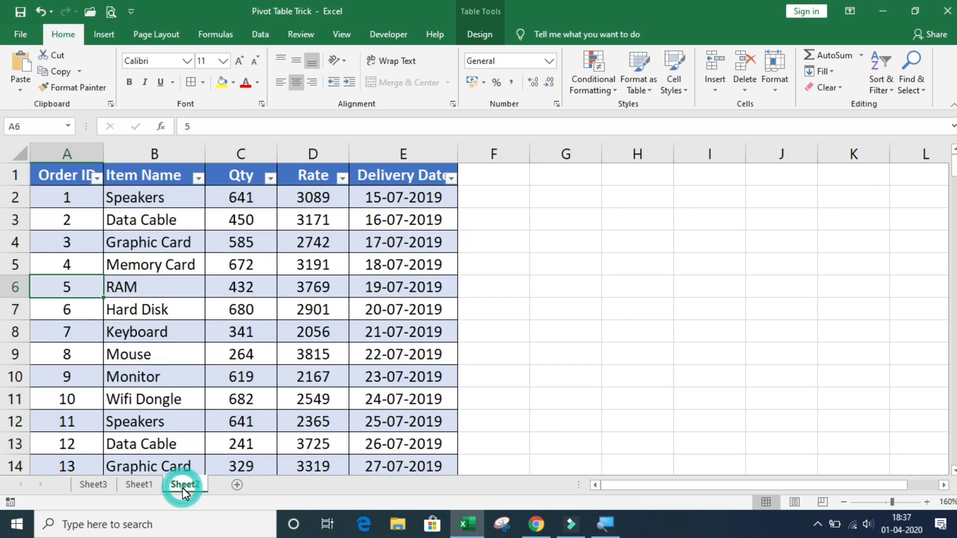
click(86, 239)
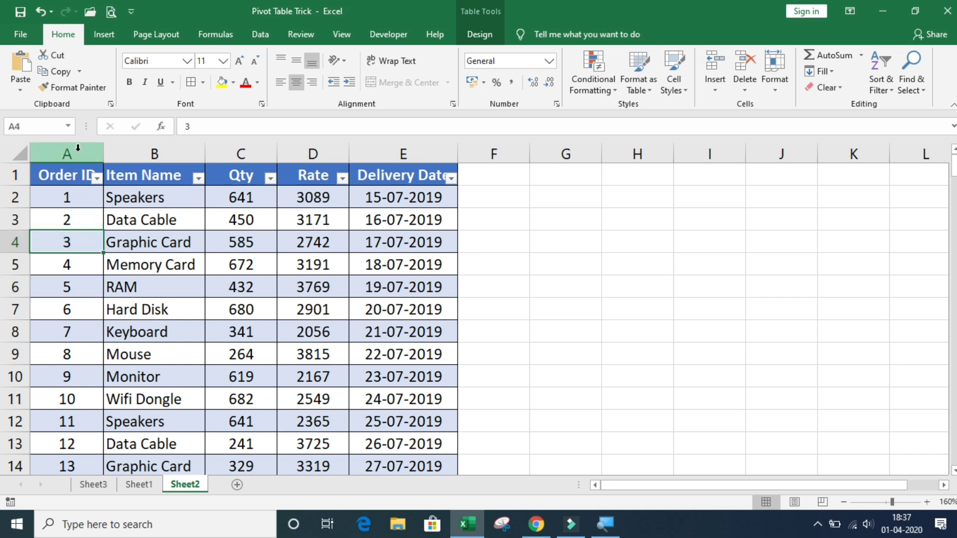
click(79, 148)
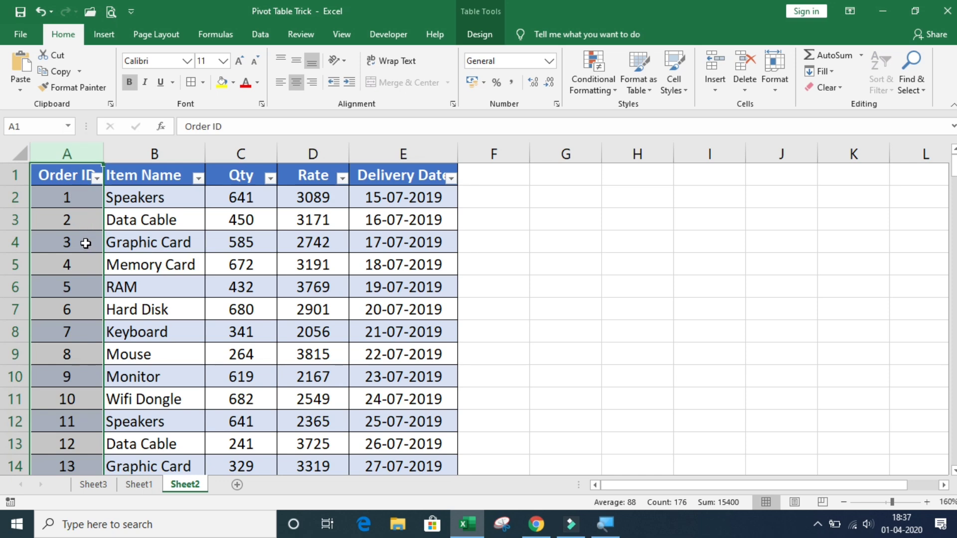
click(139, 484)
click(180, 486)
click(95, 486)
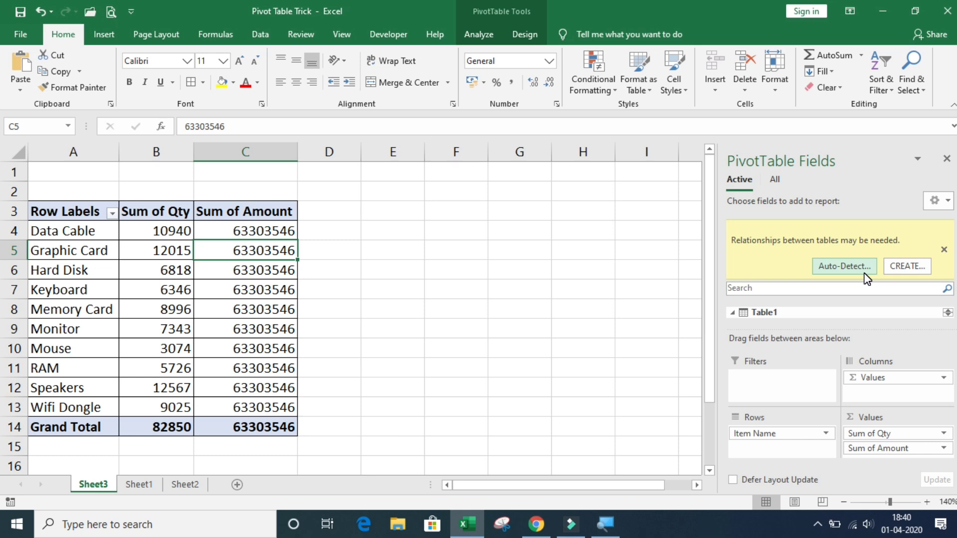
Create a relationship linking Table1's Order ID to Table2's Order ID
click(921, 269)
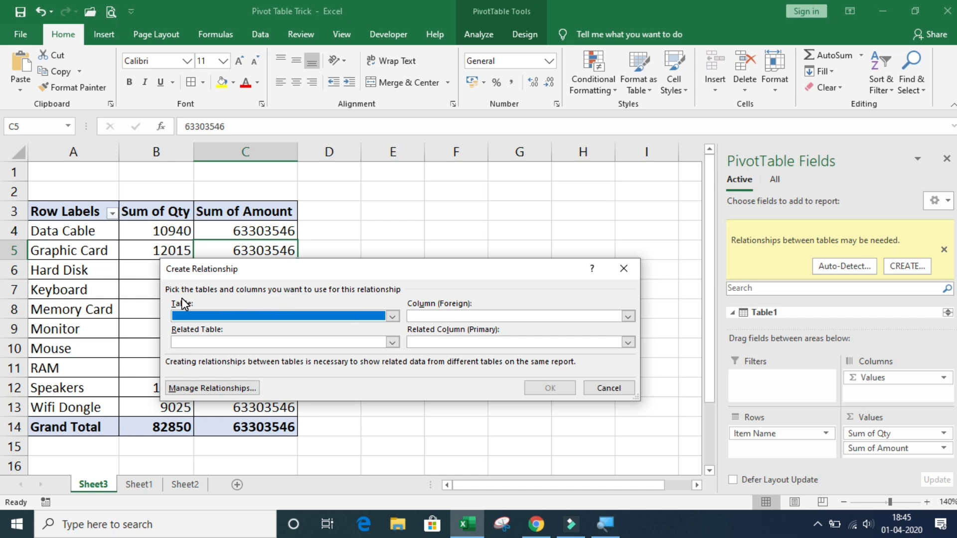
click(392, 316)
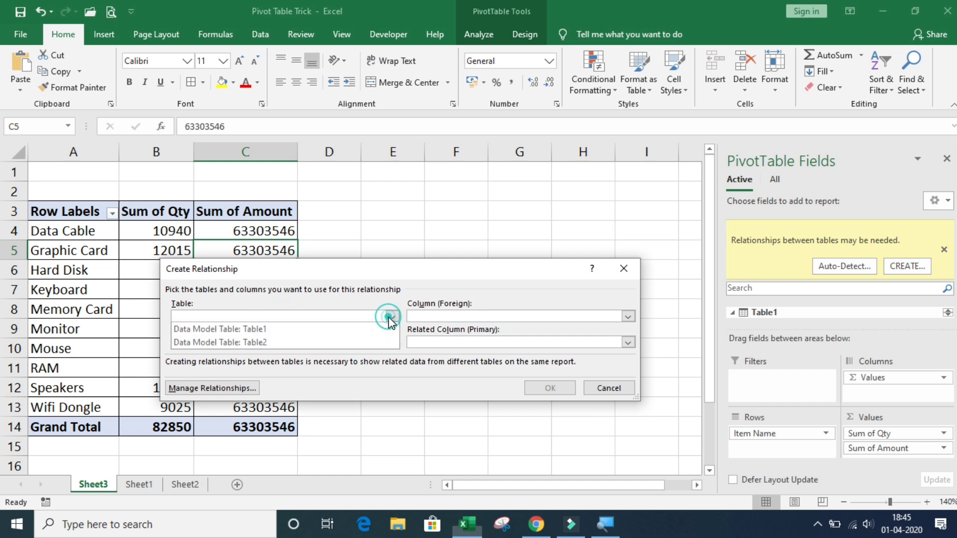
click(285, 328)
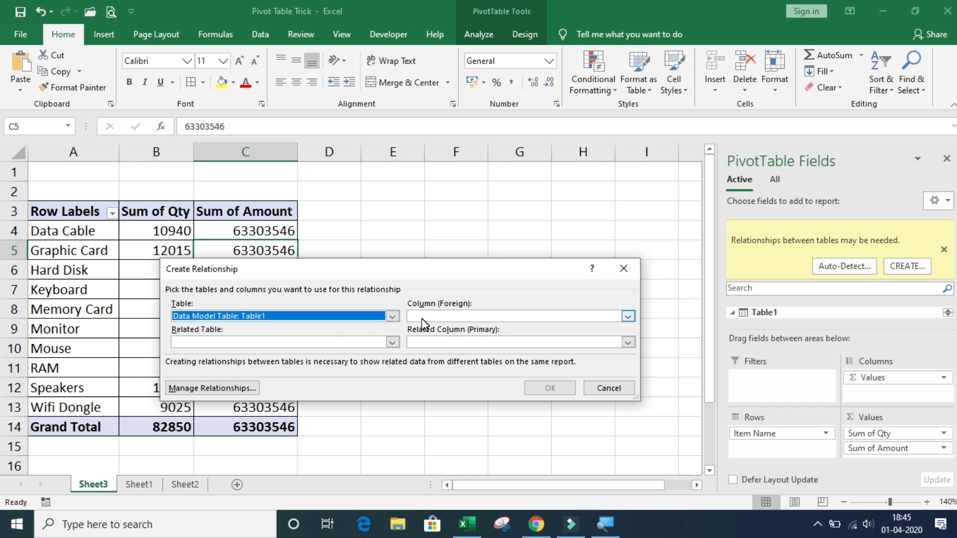
click(480, 318)
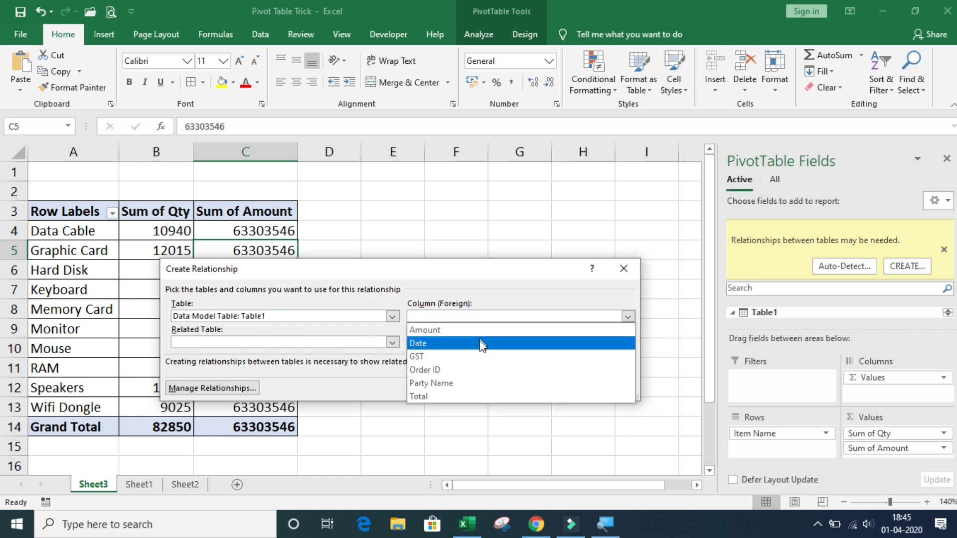
click(466, 369)
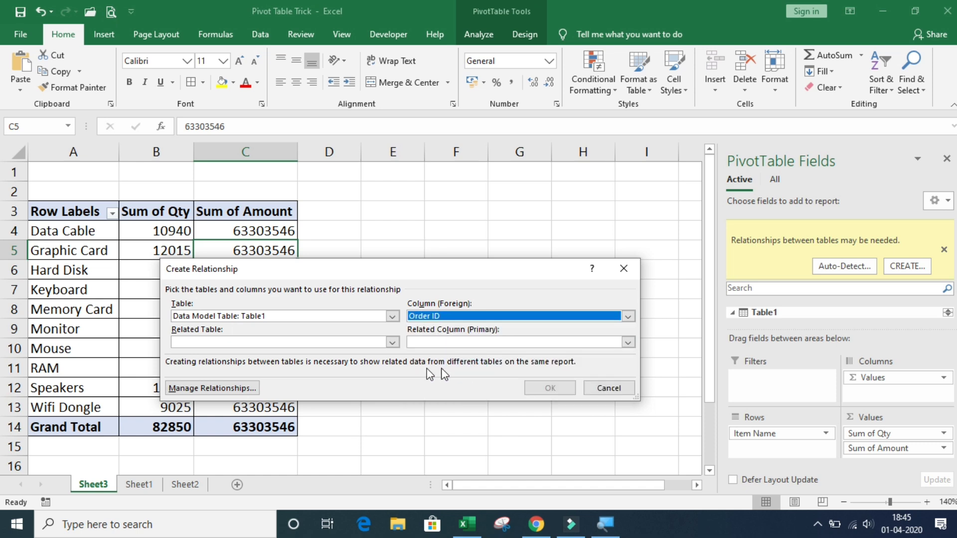
click(250, 343)
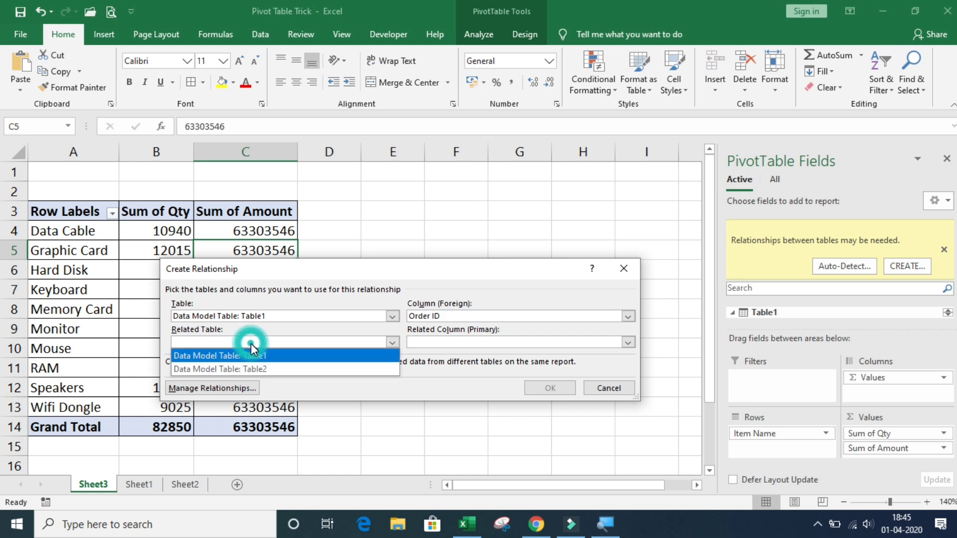
click(288, 368)
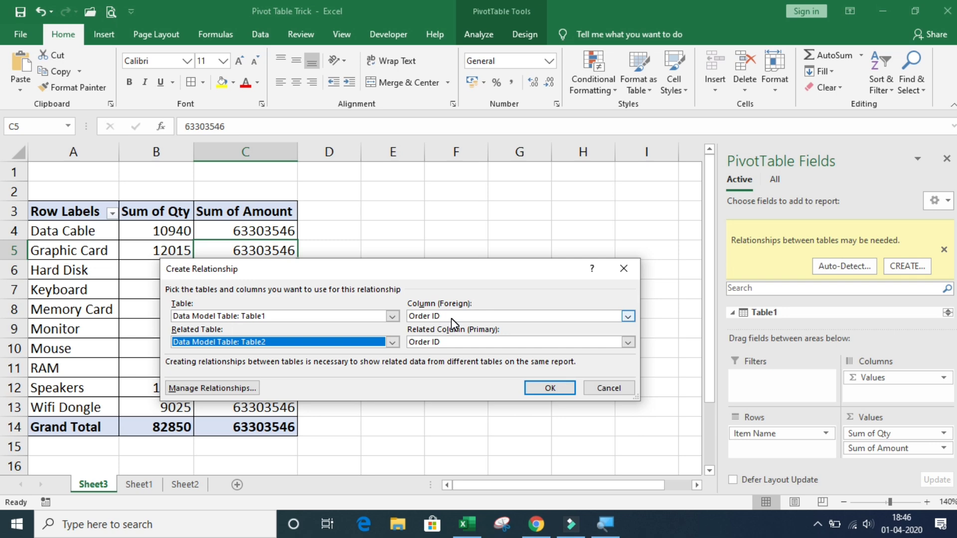
click(566, 387)
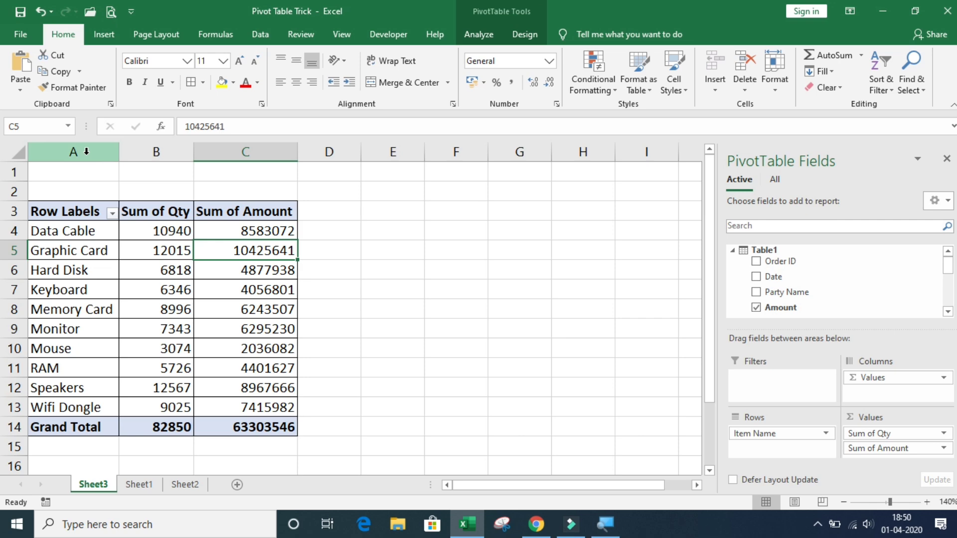
Select columns A through C, then cell C6 inside the pivot table
drag(86, 152, 165, 152)
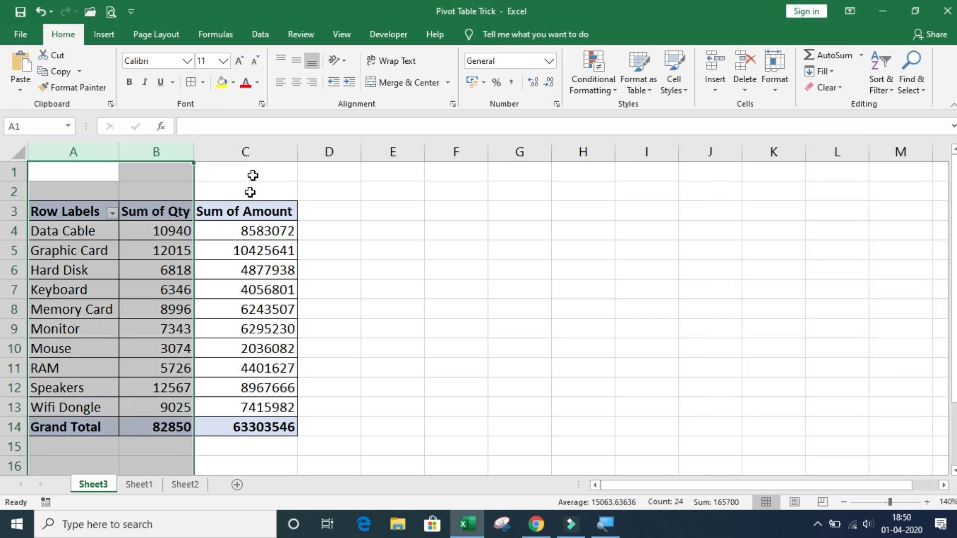
click(256, 151)
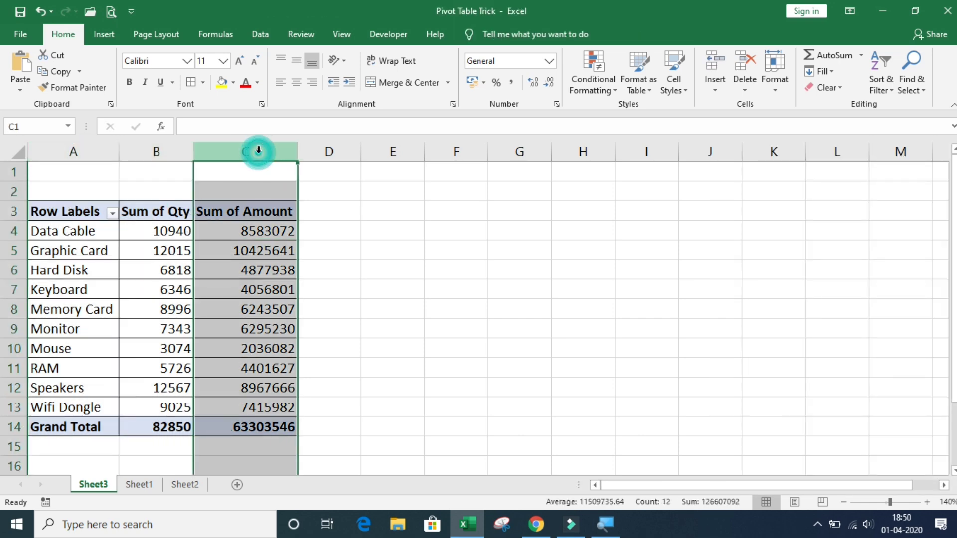
click(252, 270)
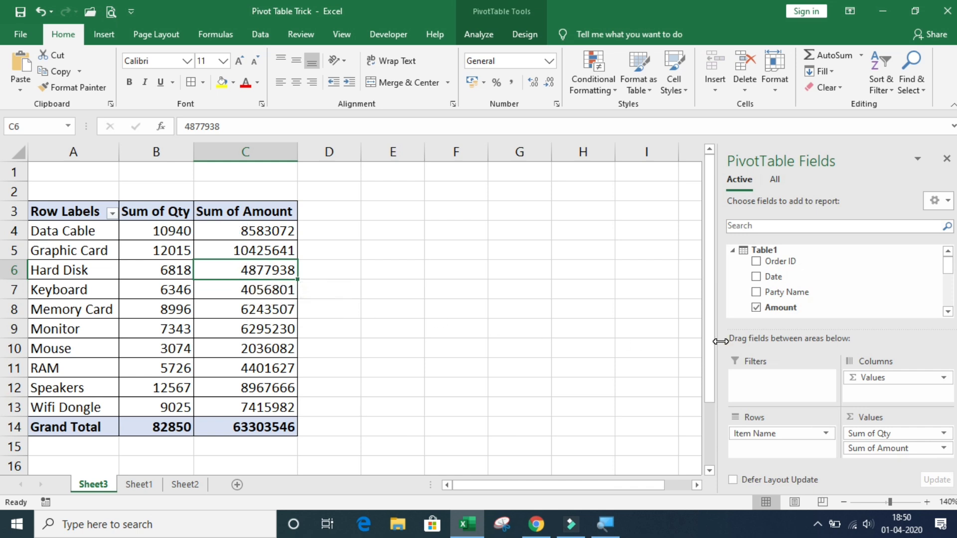
Add Sum of GST, then remove Sum of Amount and Sum of GST, leaving only Sum of Qty
click(946, 311)
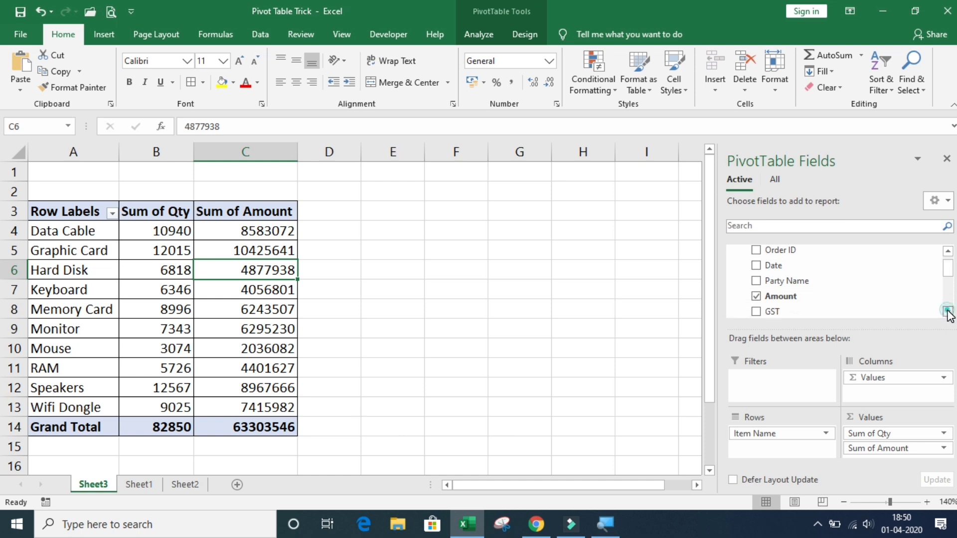
click(946, 311)
click(755, 300)
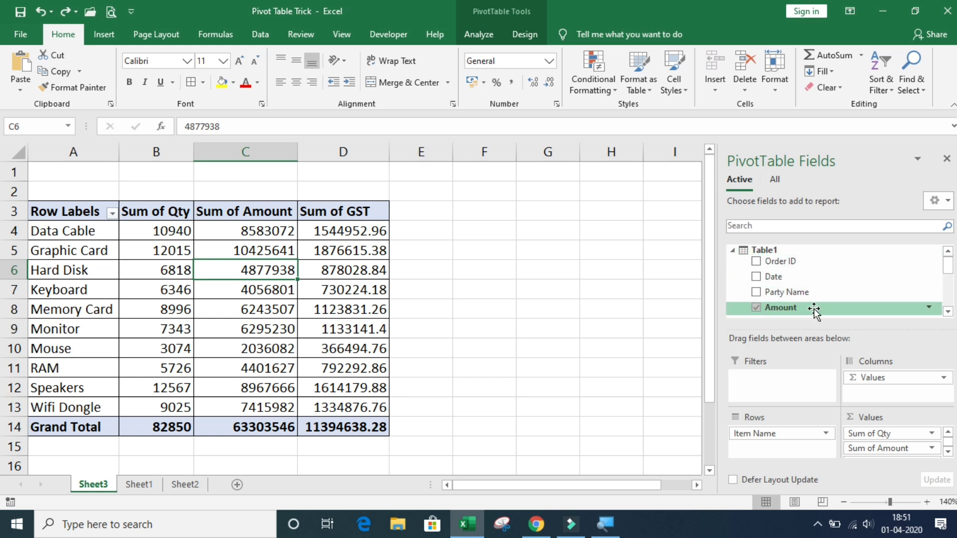
click(947, 313)
click(948, 313)
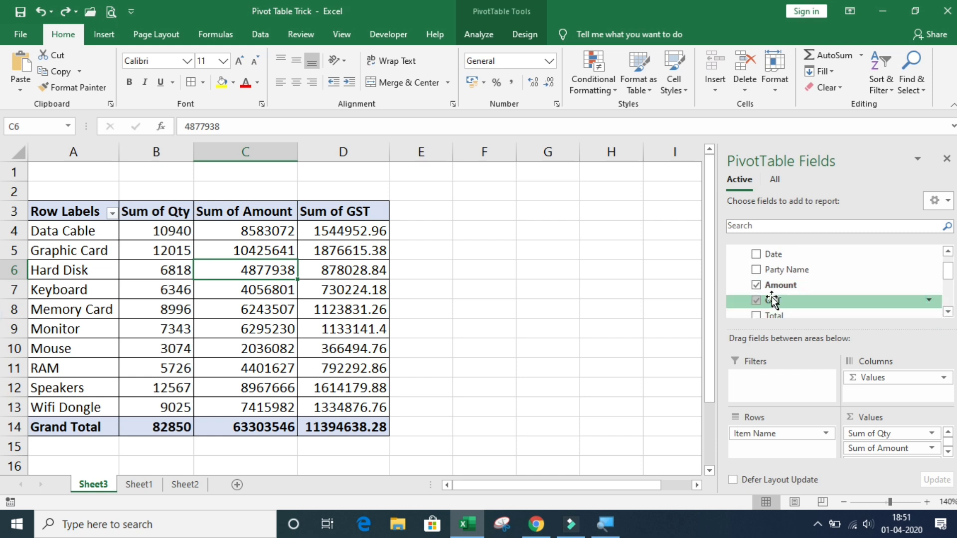
click(755, 286)
click(755, 300)
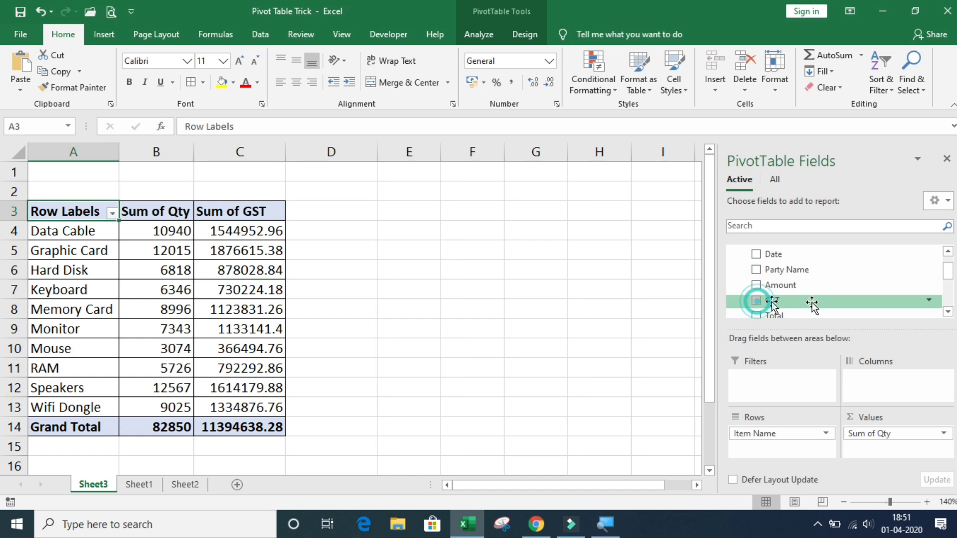
click(947, 251)
click(947, 251)
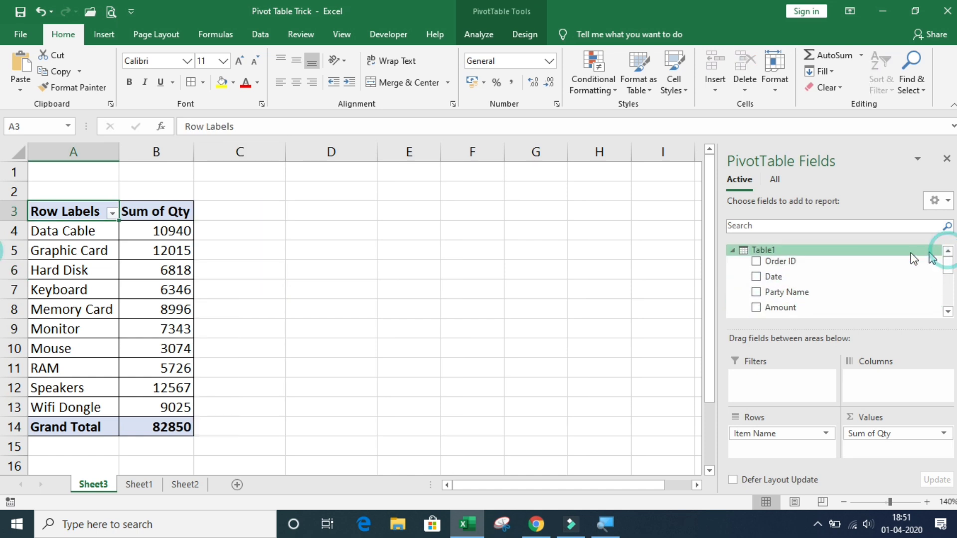
right_click(813, 253)
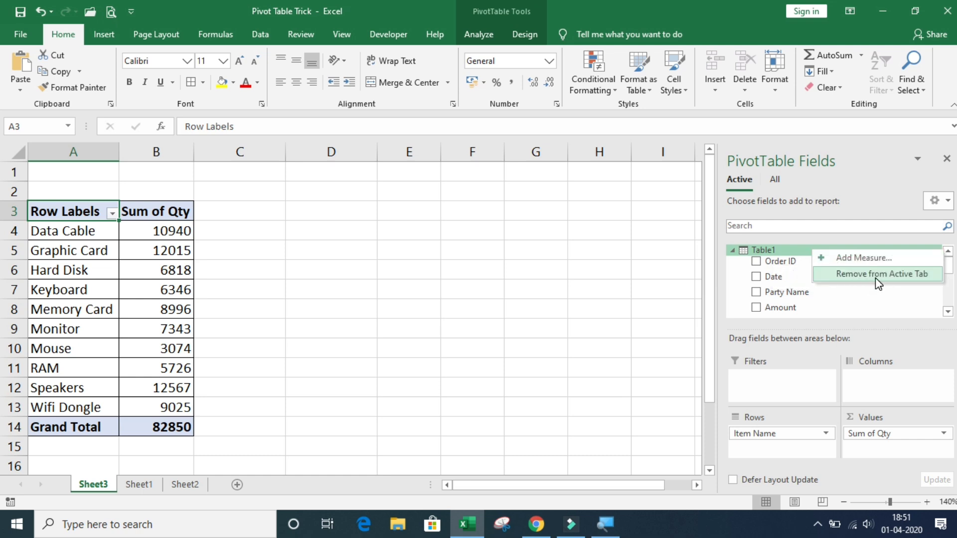
click(929, 273)
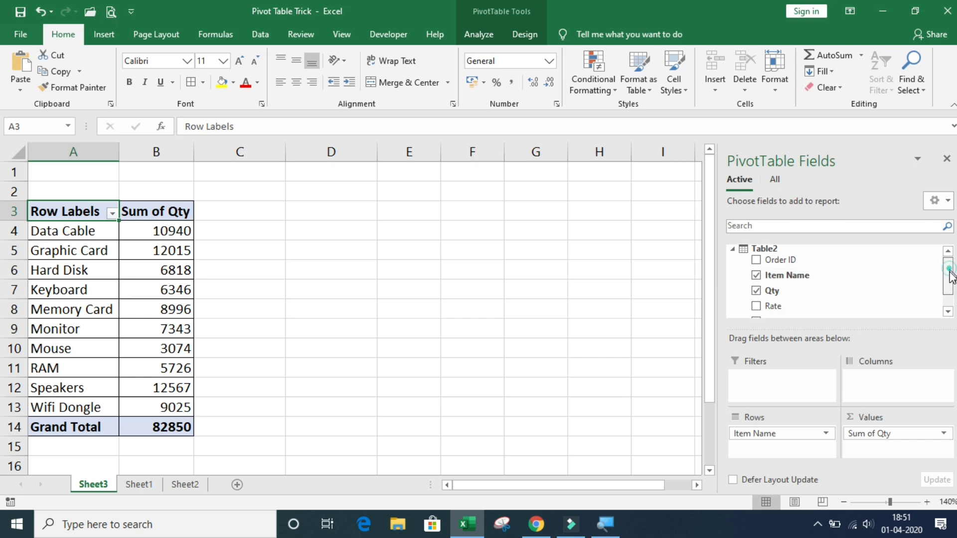
mouse_move(948, 271)
mouse_down()
mouse_move(948, 298)
mouse_move(952, 268)
mouse_up()
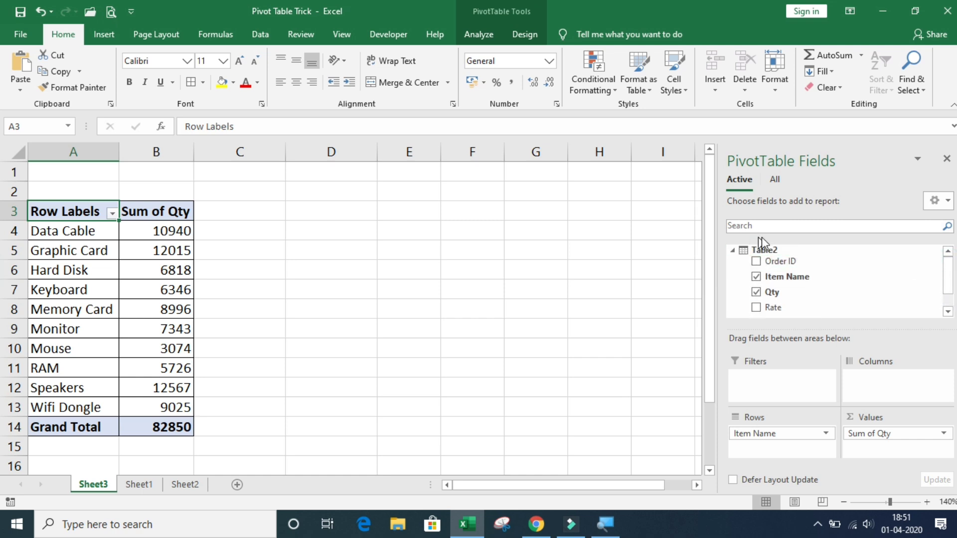
click(774, 180)
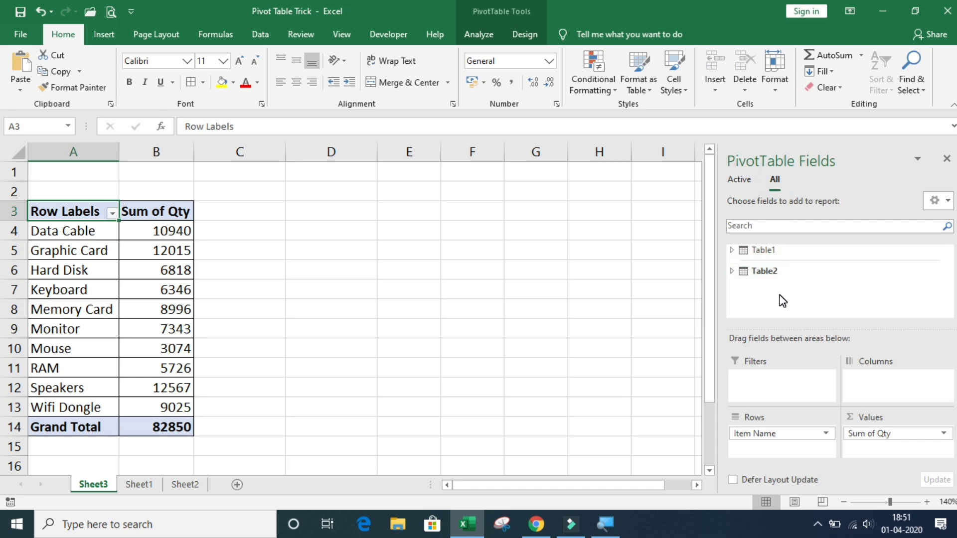
right_click(791, 250)
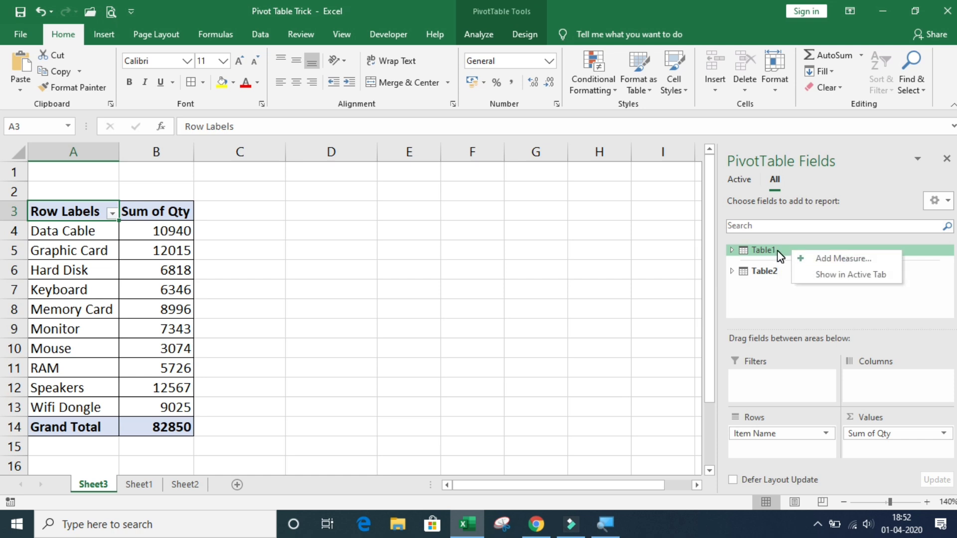
click(892, 275)
click(741, 179)
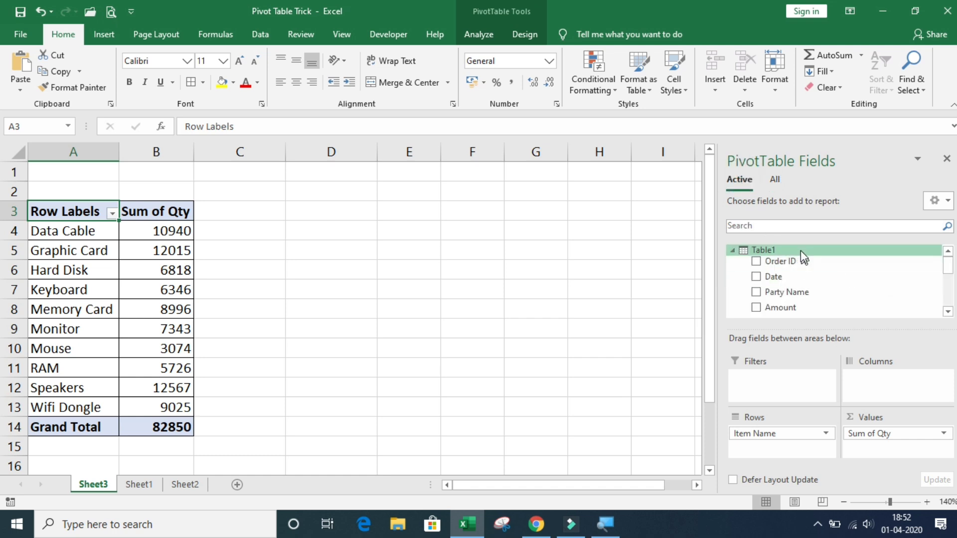
drag(947, 261, 946, 280)
key(Right)
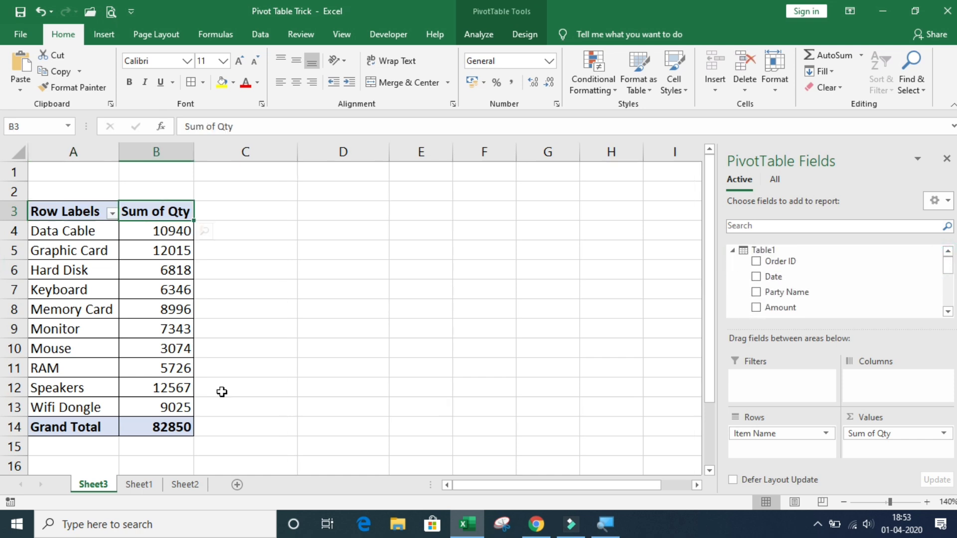